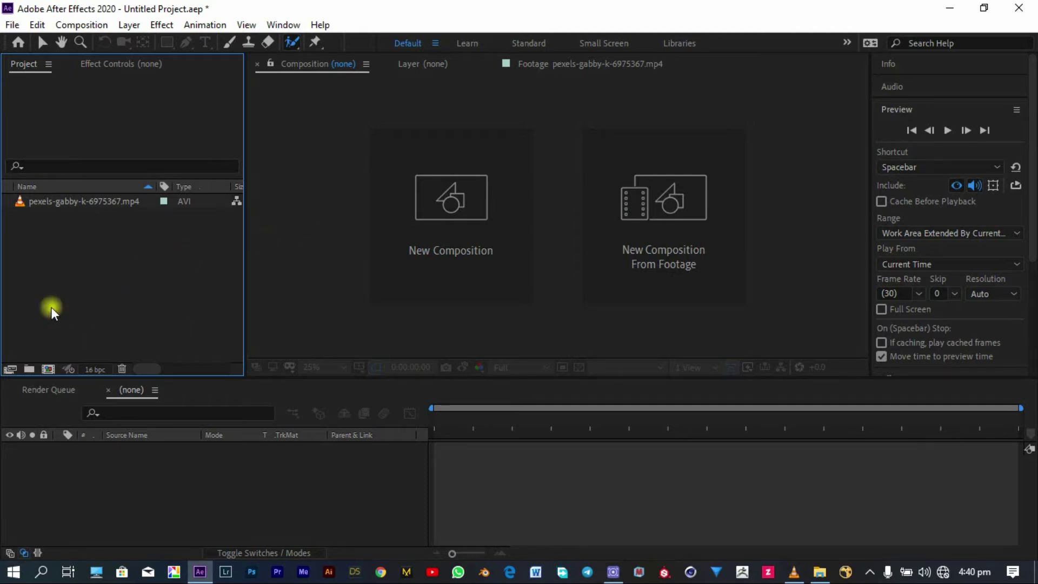
right_click(83, 203)
click(162, 249)
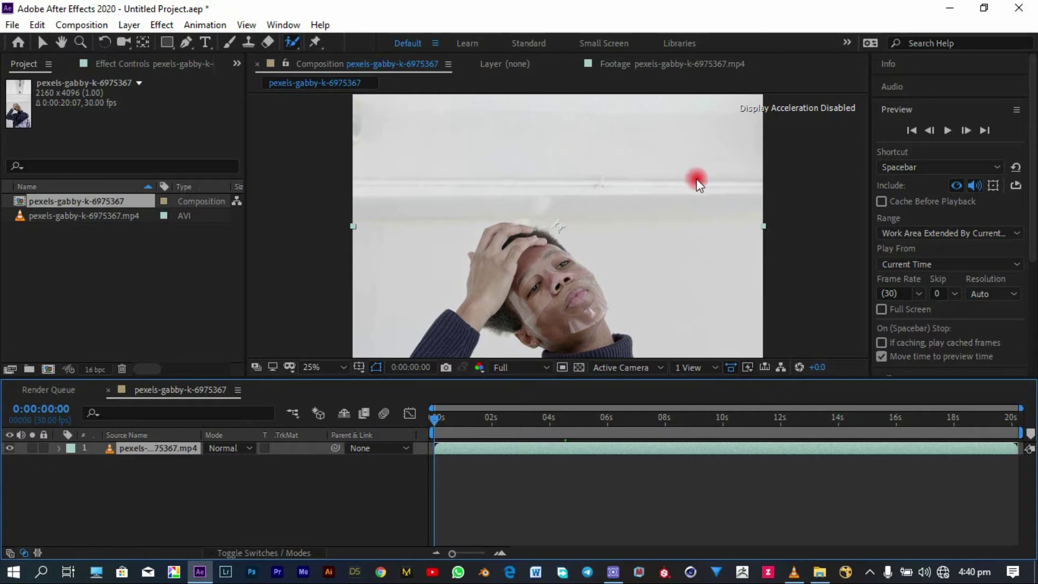
click(84, 44)
click(288, 41)
click(167, 299)
key(Delete)
Open the pexels-gabby-k-6975367.mp4 footage for preview and trim its out point to 0:00:02:00.
double_click(110, 200)
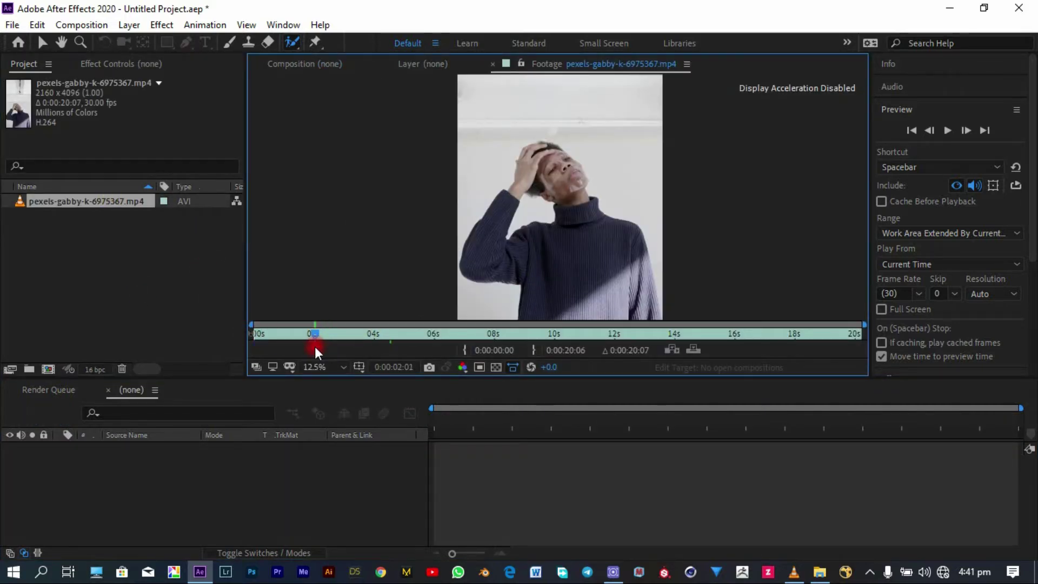
drag(315, 346, 314, 347)
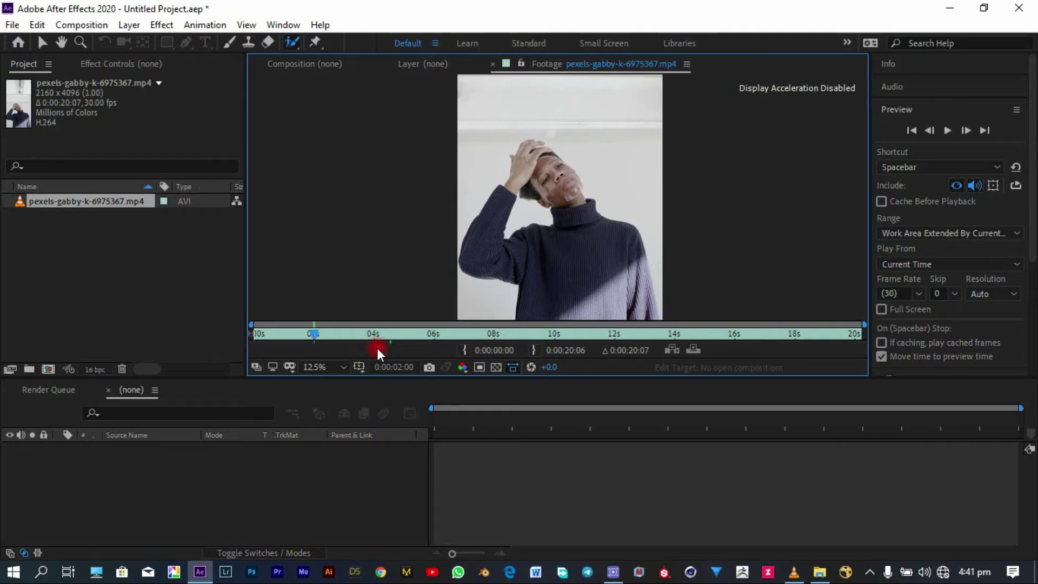
drag(859, 333, 327, 345)
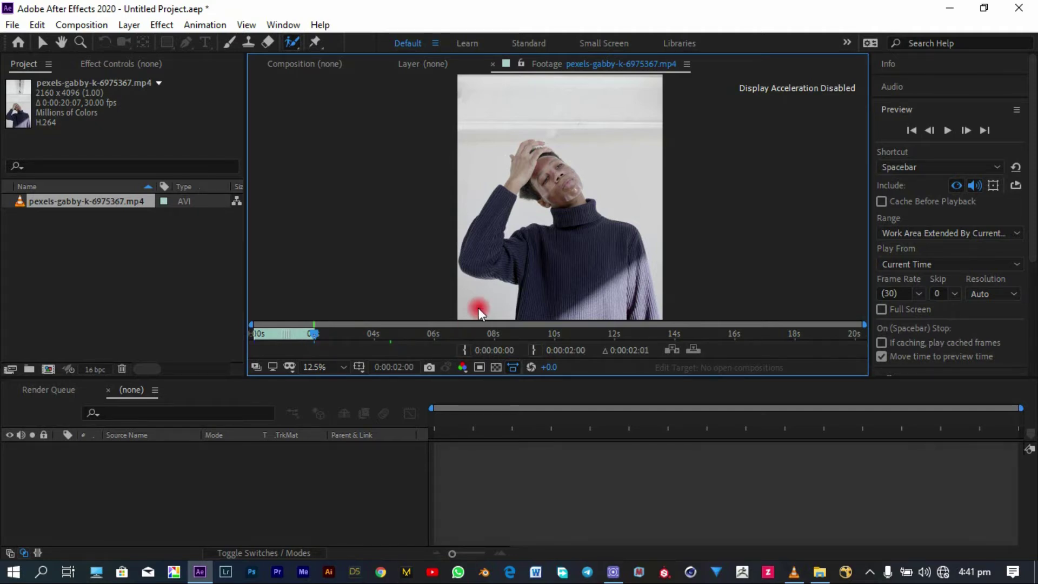
Create a new composition from the trimmed footage and check its duration in the composition settings without changing anything.
click(72, 276)
right_click(97, 196)
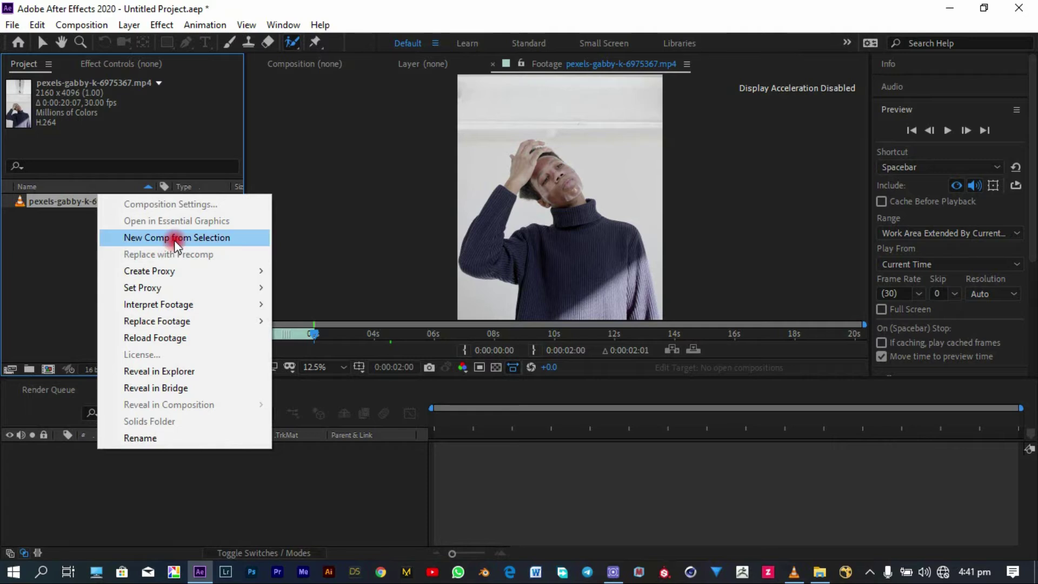
click(174, 240)
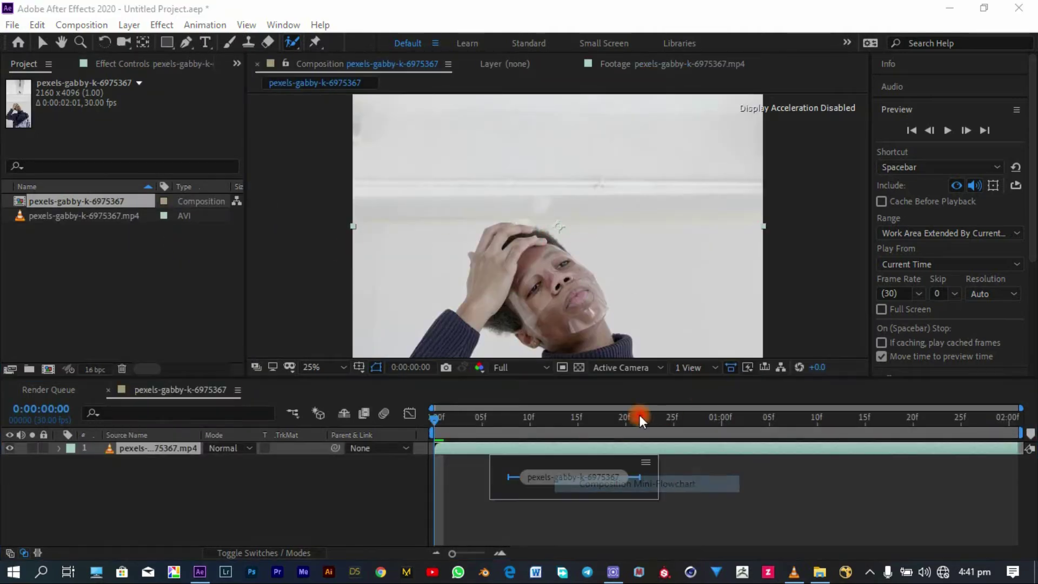
right_click(743, 485)
click(801, 342)
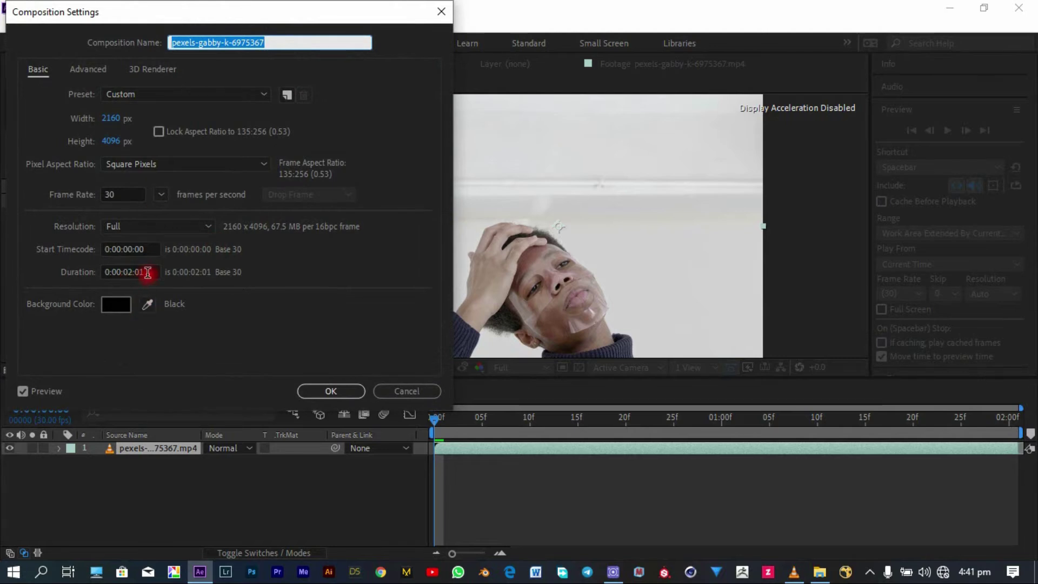
click(426, 390)
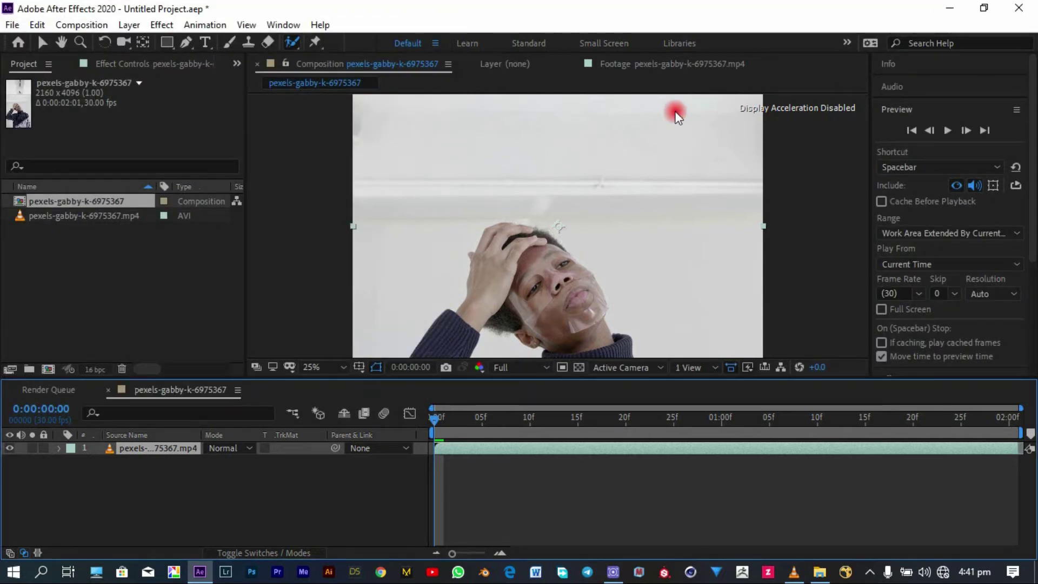
Activate the Roto Brush tool, open the footage layer in its own layer view and display its effect controls.
key(h)
drag(568, 238, 569, 213)
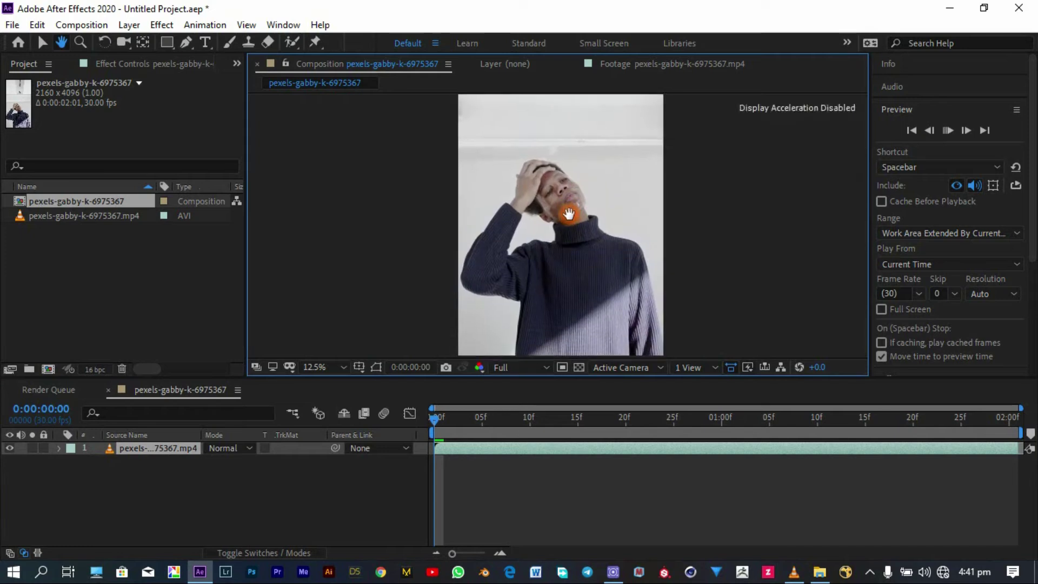
key(alt+w)
click(212, 440)
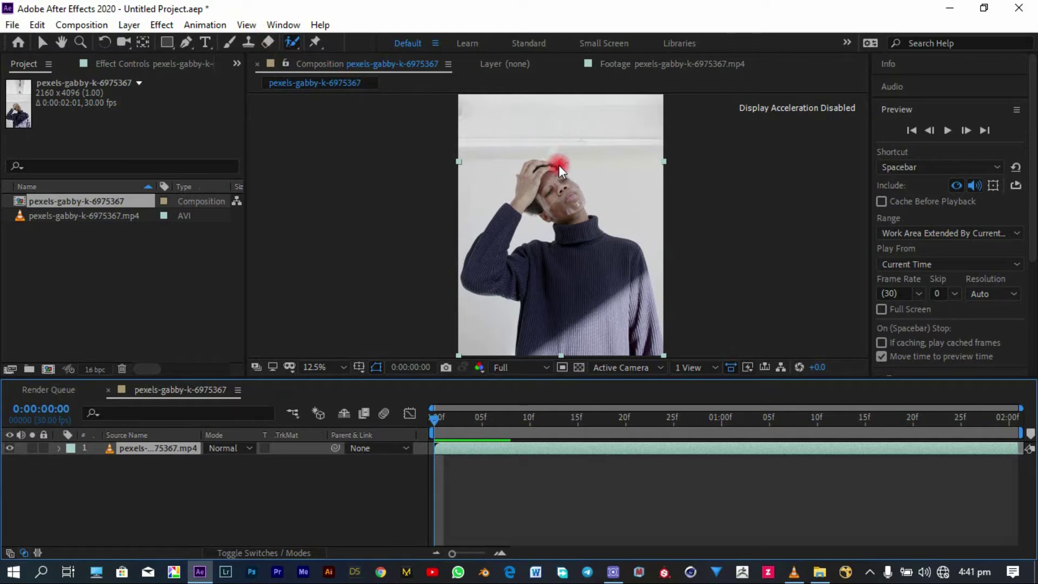
double_click(618, 164)
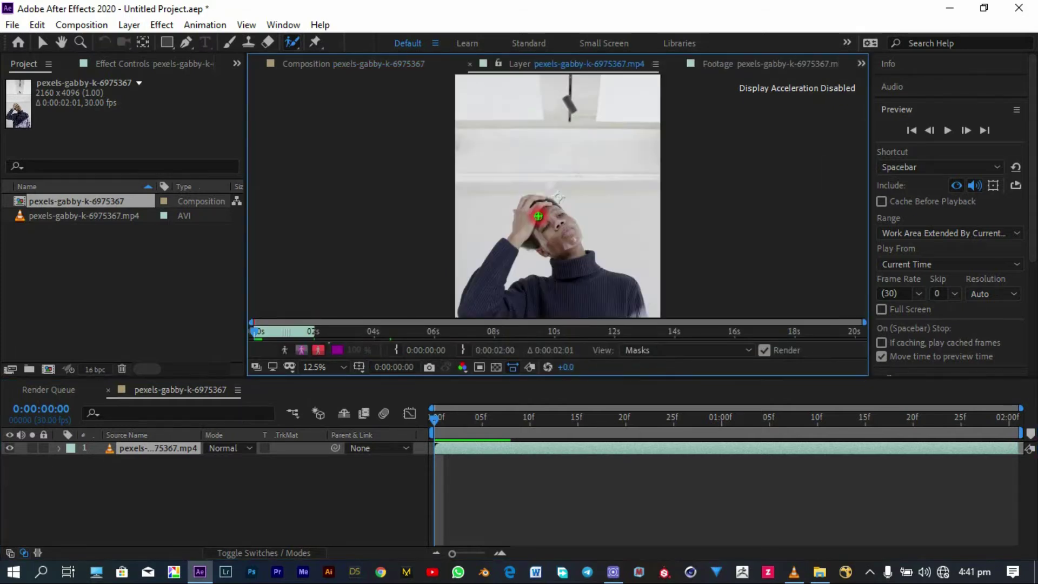
key(h)
drag(538, 216, 623, 124)
key(alt+w)
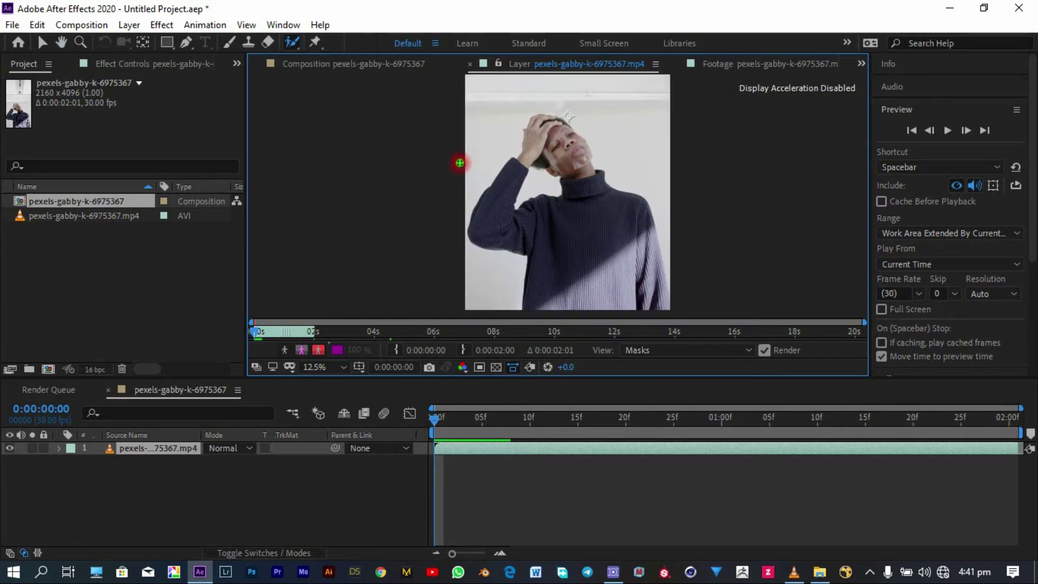
click(180, 67)
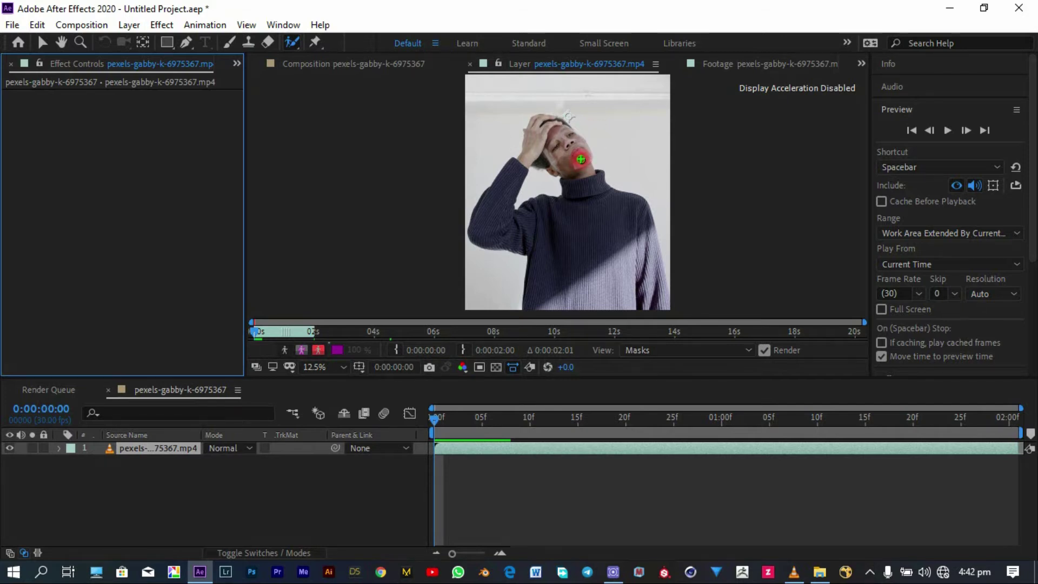
Set the Roto Brush diameter to 75 px with the whole figure in view.
scroll(582, 157, up, 4)
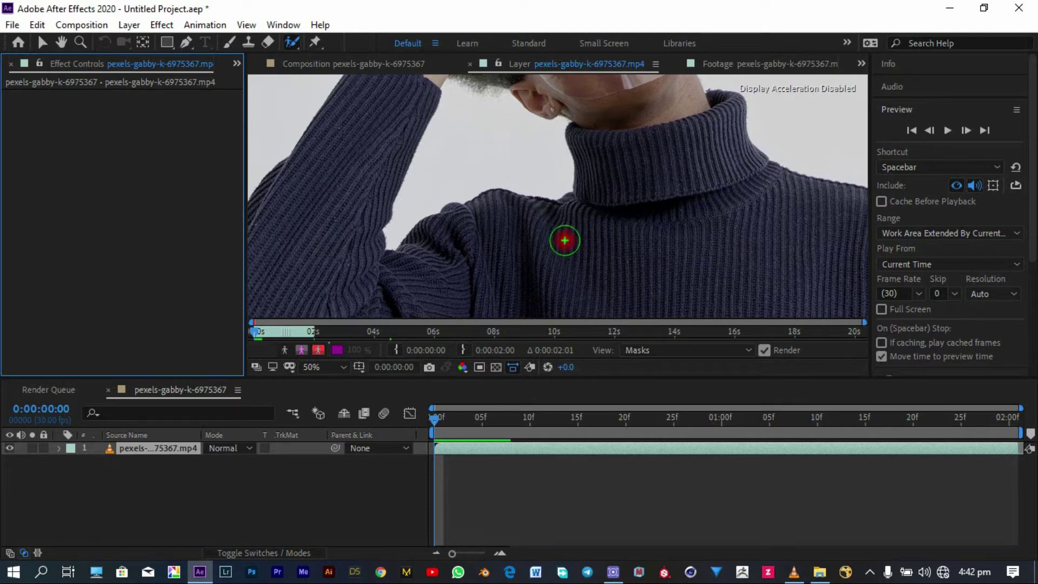
drag(1033, 162, 1032, 278)
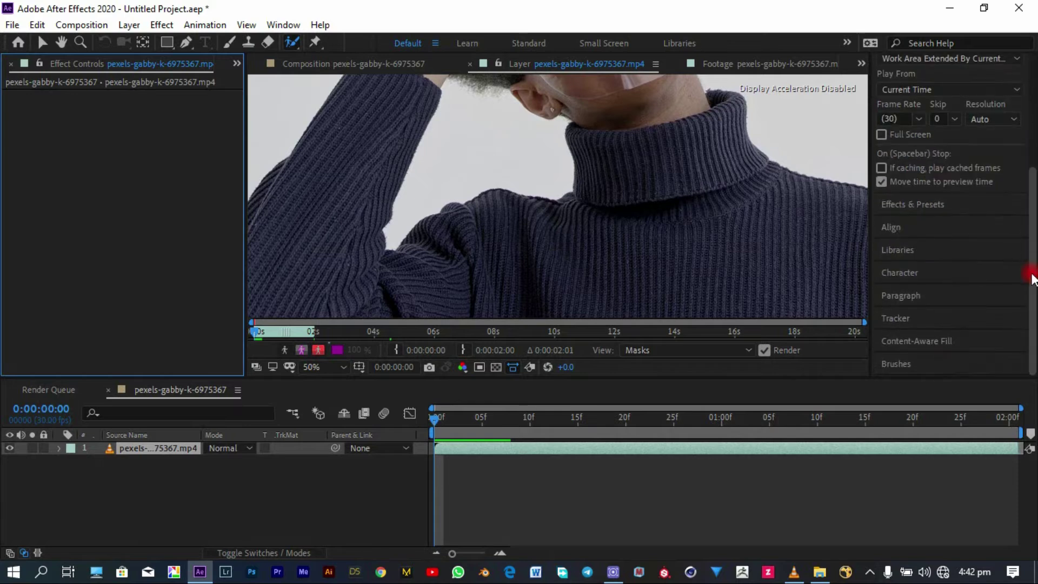
click(915, 364)
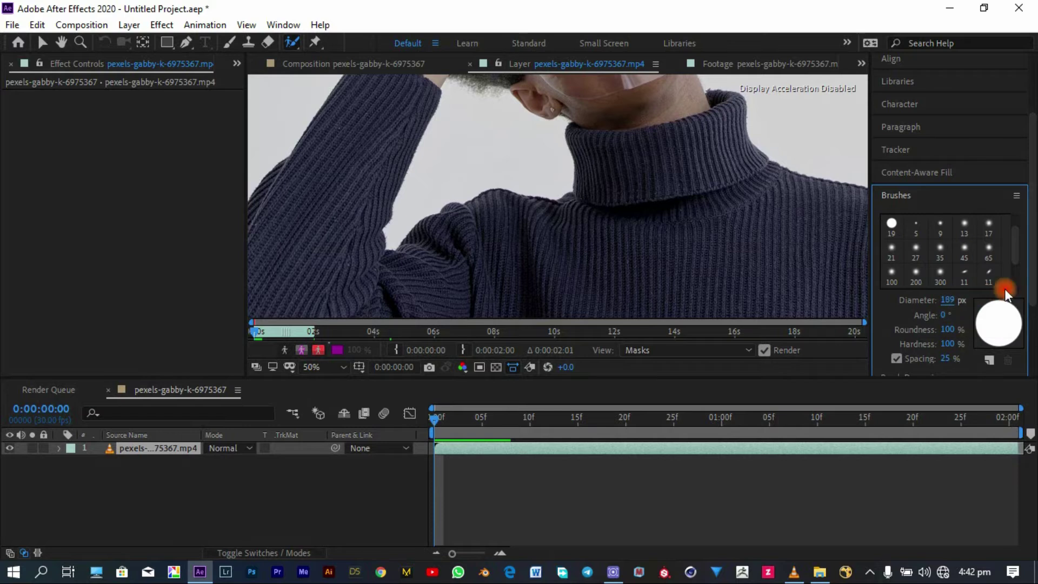
drag(947, 300, 866, 302)
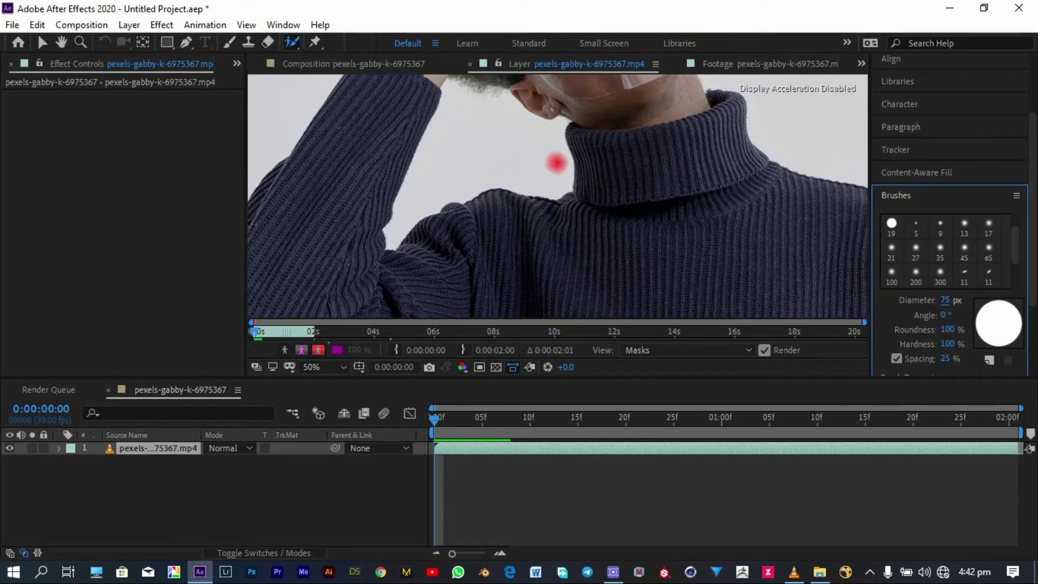
scroll(523, 186, down, 3)
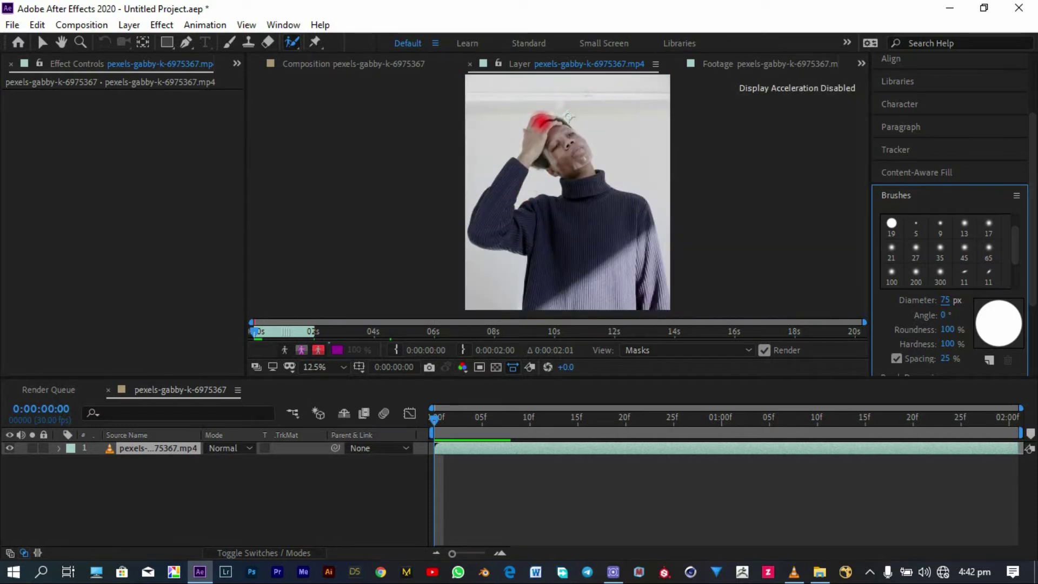
Paint Roto Brush foreground strokes over the man's head, raised arm, torso and sunlit sleeve.
mouse_move(542, 119)
mouse_down()
mouse_move(485, 200)
mouse_move(492, 236)
mouse_move(596, 248)
mouse_move(542, 281)
mouse_move(548, 237)
mouse_move(578, 187)
mouse_move(569, 130)
mouse_move(558, 136)
mouse_move(630, 224)
mouse_move(658, 323)
mouse_up()
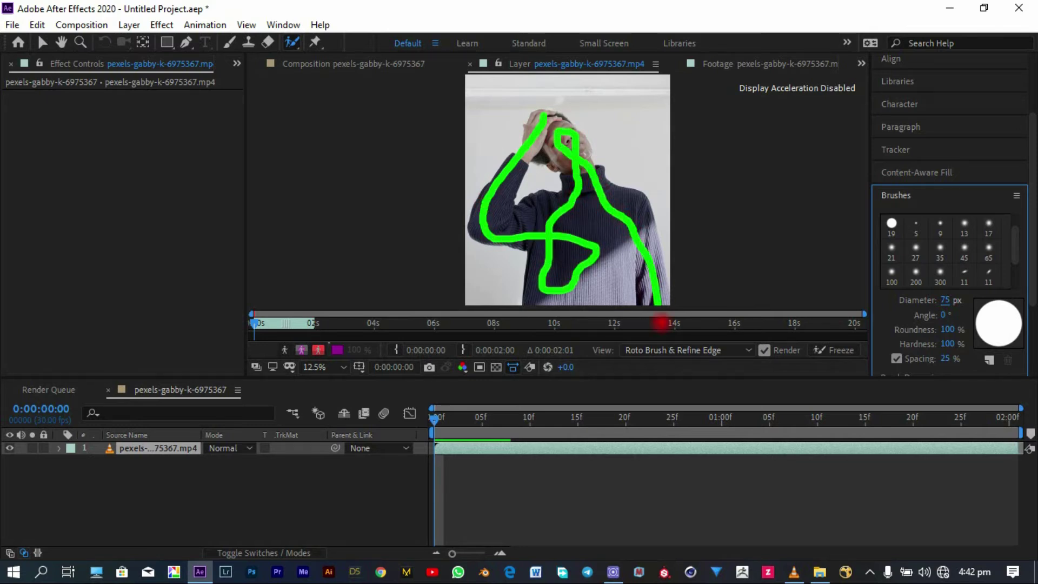
mouse_move(565, 303)
mouse_down()
mouse_move(602, 283)
mouse_move(612, 249)
mouse_move(600, 269)
mouse_move(631, 288)
mouse_move(627, 241)
mouse_move(585, 233)
mouse_move(560, 212)
mouse_move(508, 225)
mouse_move(523, 203)
mouse_move(577, 217)
mouse_up()
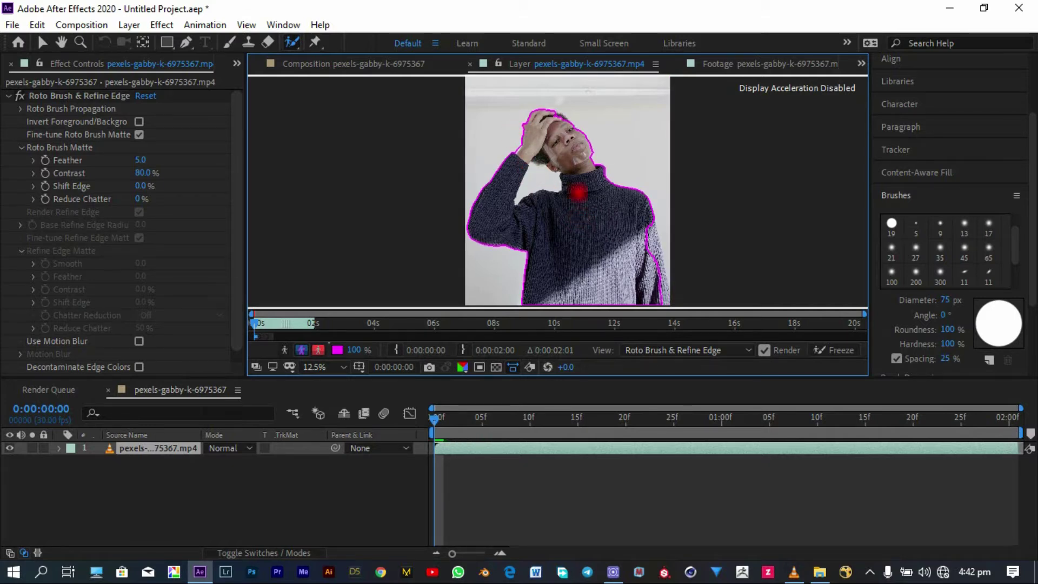
drag(640, 214, 666, 297)
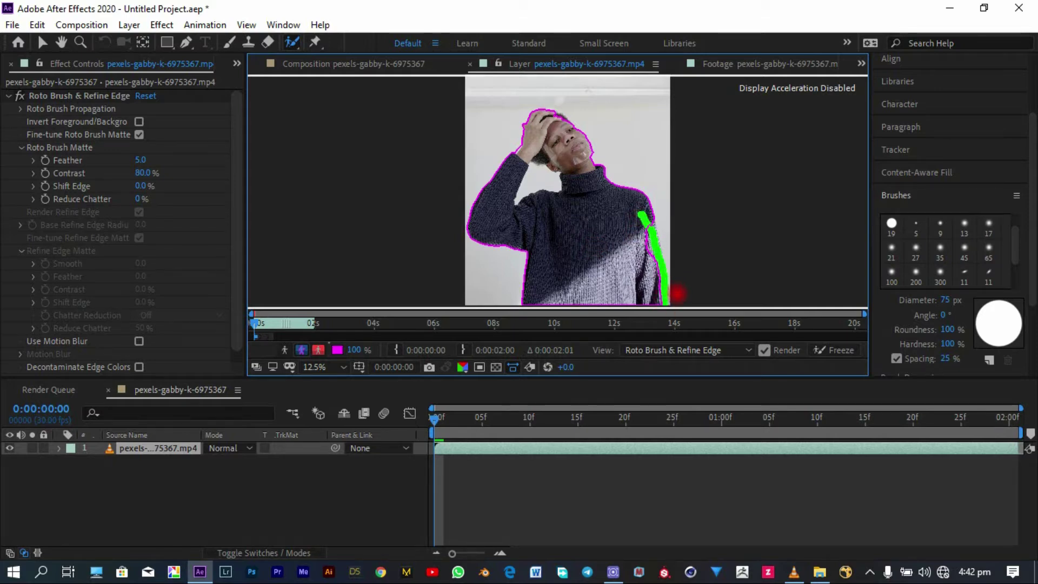
Add a foreground stroke over the small unselected gap inside the sunlit sleeve.
scroll(672, 269, up, 4)
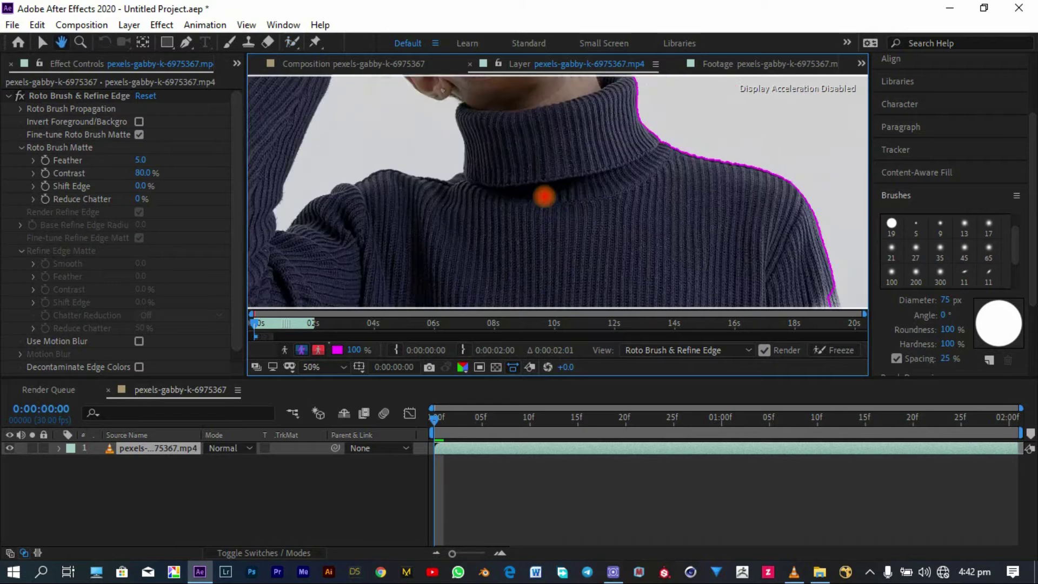
mouse_move(466, 166)
mouse_down()
mouse_move(482, 121)
mouse_move(461, 169)
mouse_move(469, 250)
mouse_up()
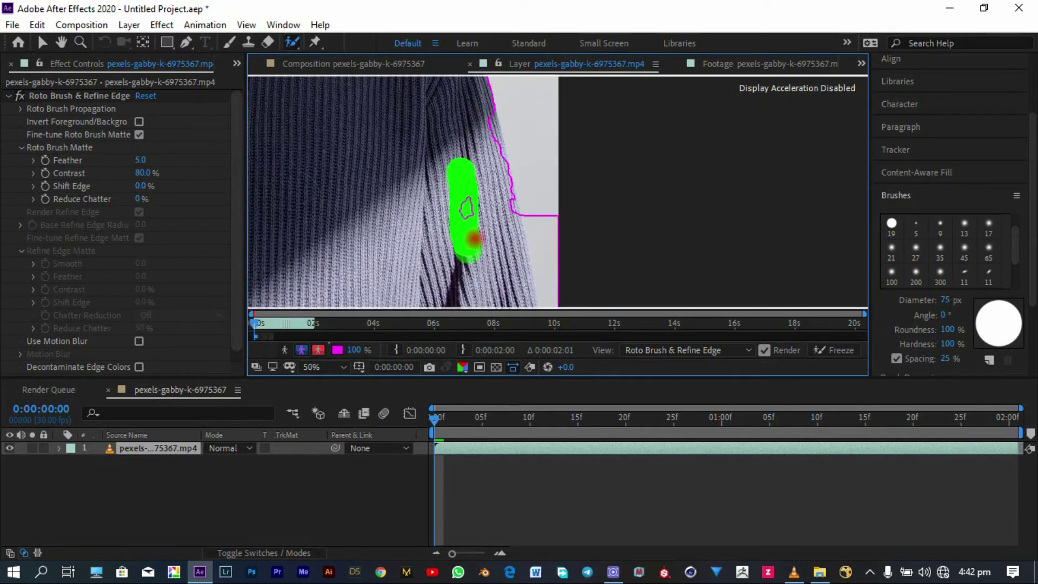
key(ctrl+z)
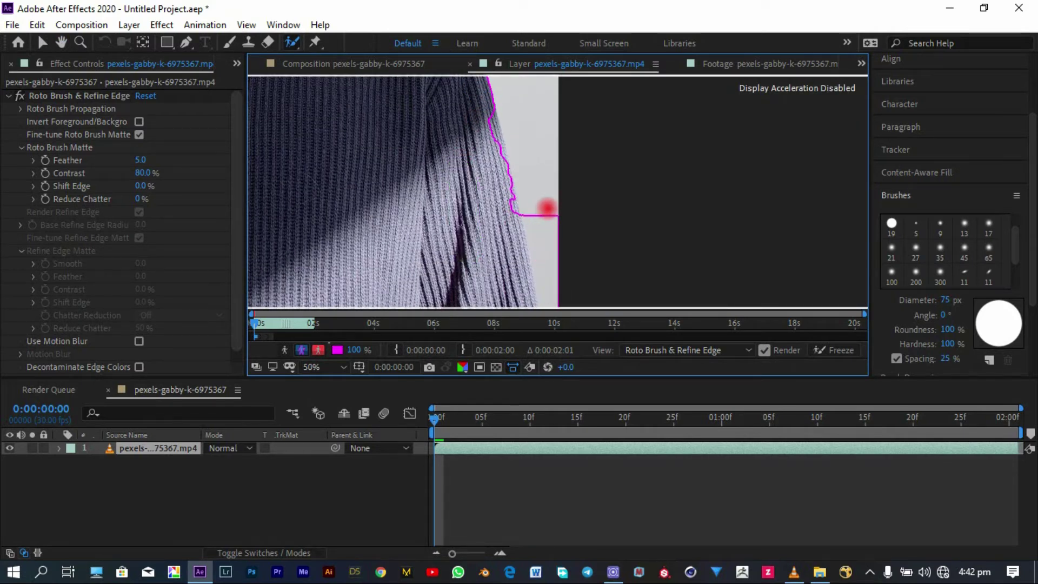
Subtract the wall beside the sunlit sleeve with a background stroke and add the sleeve's missing edge to the foreground.
key(h)
drag(542, 281, 536, 150)
key(alt+w)
drag(530, 91, 545, 246)
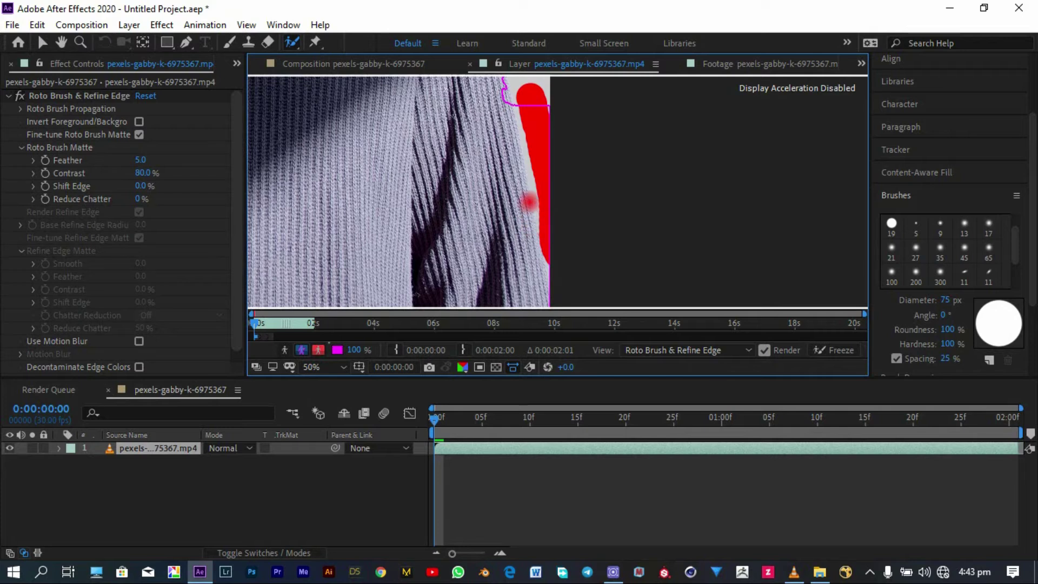
scroll(508, 162, up, 2)
mouse_move(493, 129)
mouse_down()
mouse_move(544, 290)
mouse_move(533, 259)
mouse_up()
key(space)
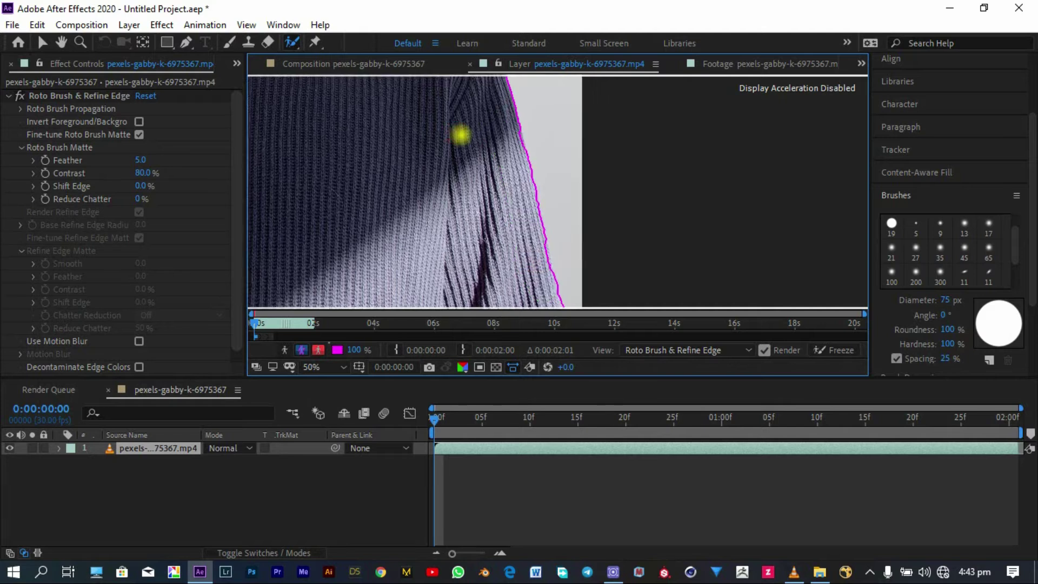
Add the man's hair above the forehead and fingers to the foreground with a Roto Brush stroke.
mouse_move(459, 135)
mouse_down()
mouse_move(549, 143)
mouse_move(530, 165)
mouse_move(570, 234)
mouse_move(630, 179)
mouse_up()
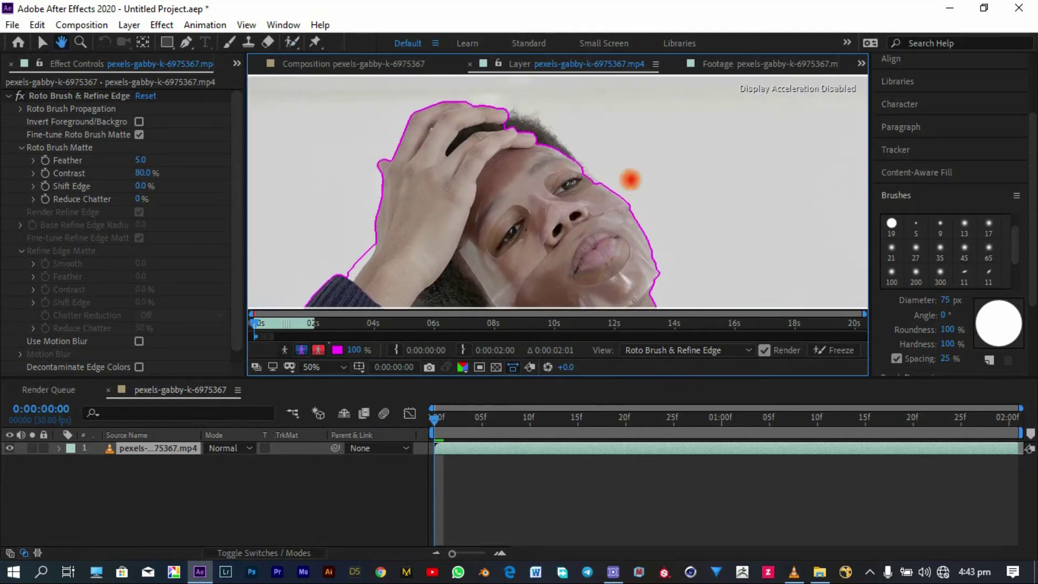
scroll(620, 177, up, 2)
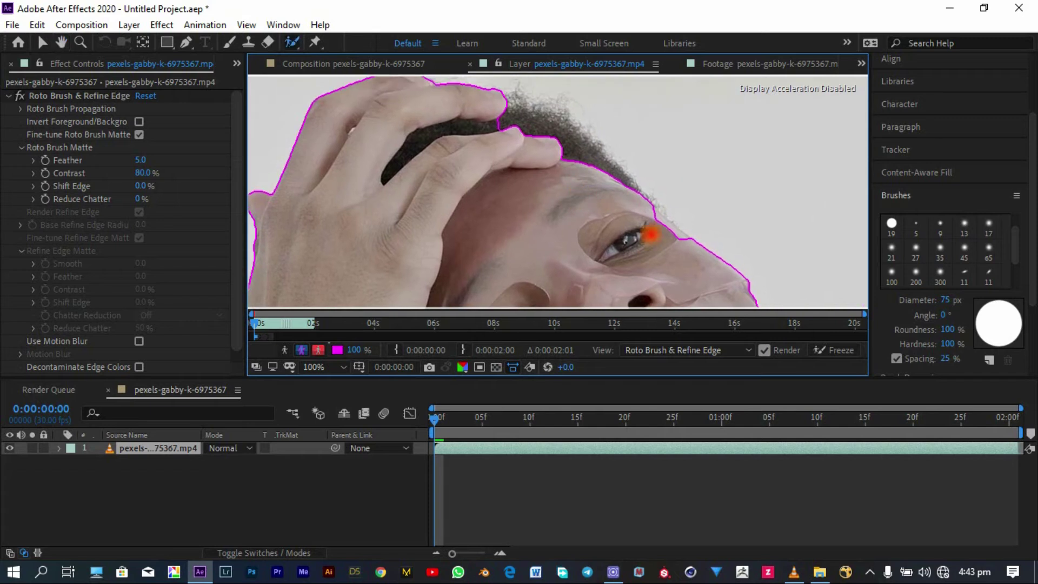
mouse_move(663, 257)
mouse_down()
mouse_move(544, 130)
mouse_move(495, 116)
mouse_move(442, 129)
mouse_up()
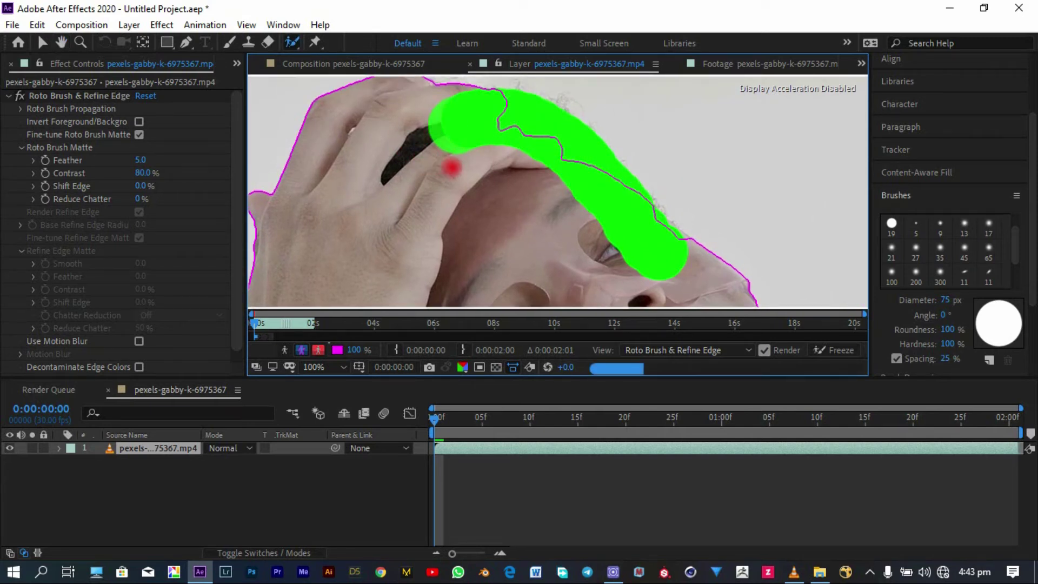
mouse_move(453, 170)
mouse_down()
mouse_move(538, 269)
mouse_move(549, 181)
mouse_up()
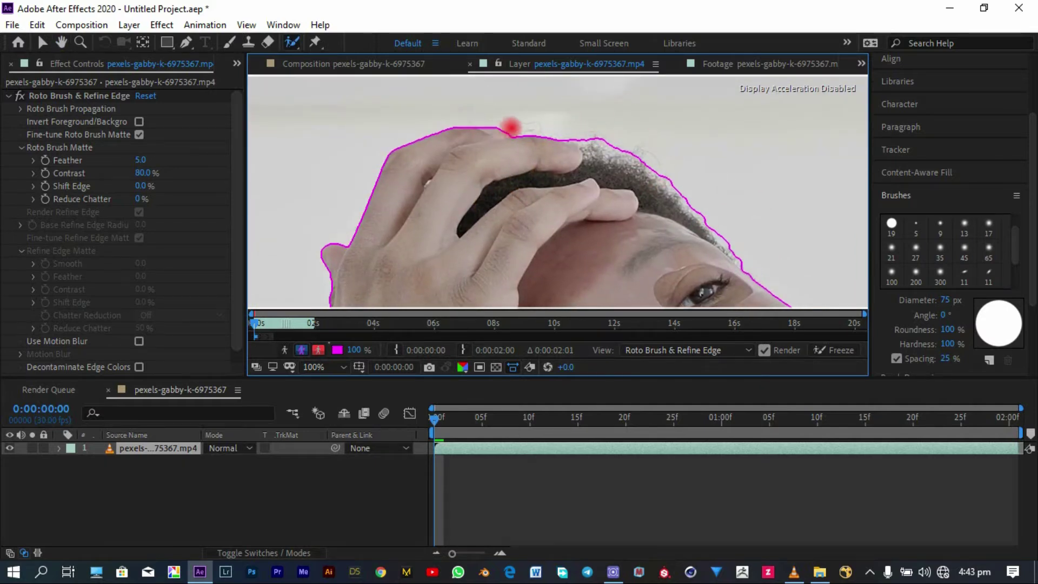
Subtract the background beside the raised wrist and in the enclosed area between the raised arm and the neck.
mouse_move(510, 132)
mouse_down()
mouse_move(406, 91)
mouse_move(366, 173)
mouse_move(515, 147)
mouse_move(472, 61)
mouse_move(480, 178)
mouse_move(414, 198)
mouse_move(441, 143)
mouse_up()
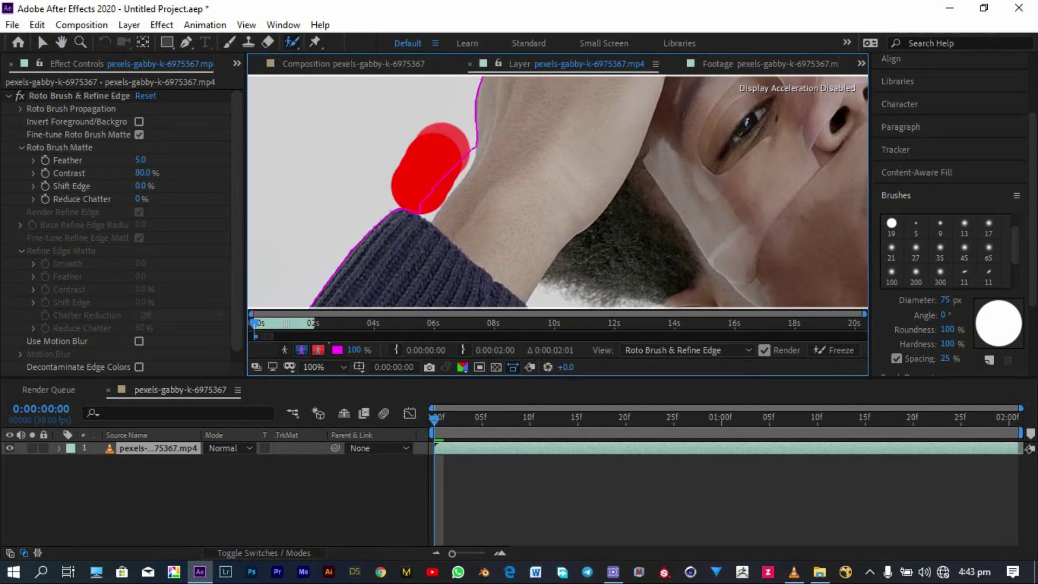
mouse_move(465, 204)
mouse_down()
mouse_move(511, 136)
mouse_move(471, 101)
mouse_move(478, 186)
mouse_move(546, 210)
mouse_move(649, 210)
mouse_move(660, 262)
mouse_move(522, 281)
mouse_move(533, 283)
mouse_up()
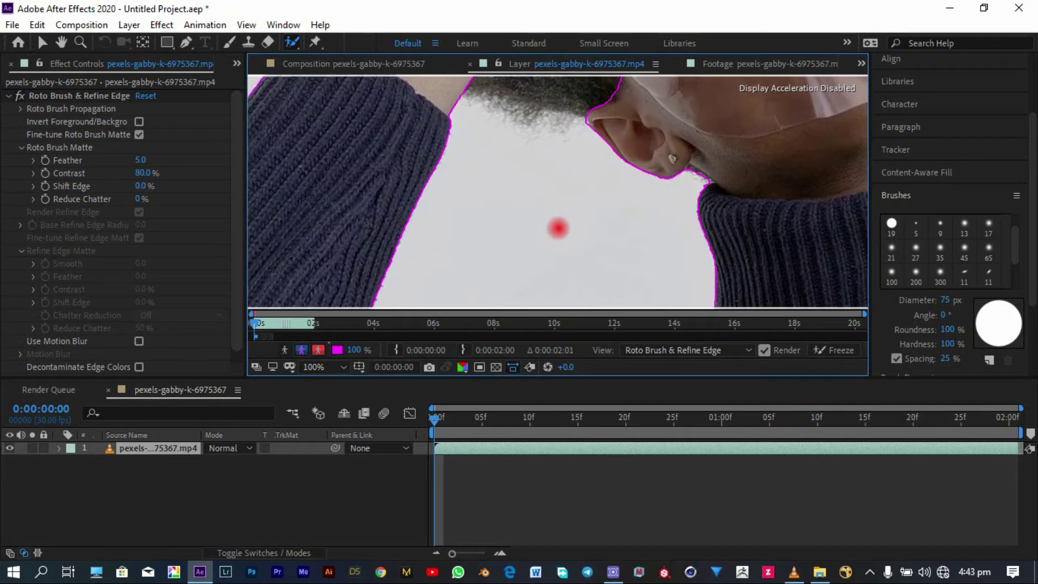
Set the brush diameter to 22 px and subtract the remaining background in the narrow corner between raised arm and shoulder.
mouse_move(558, 227)
mouse_down()
mouse_move(530, 214)
mouse_move(568, 161)
mouse_up()
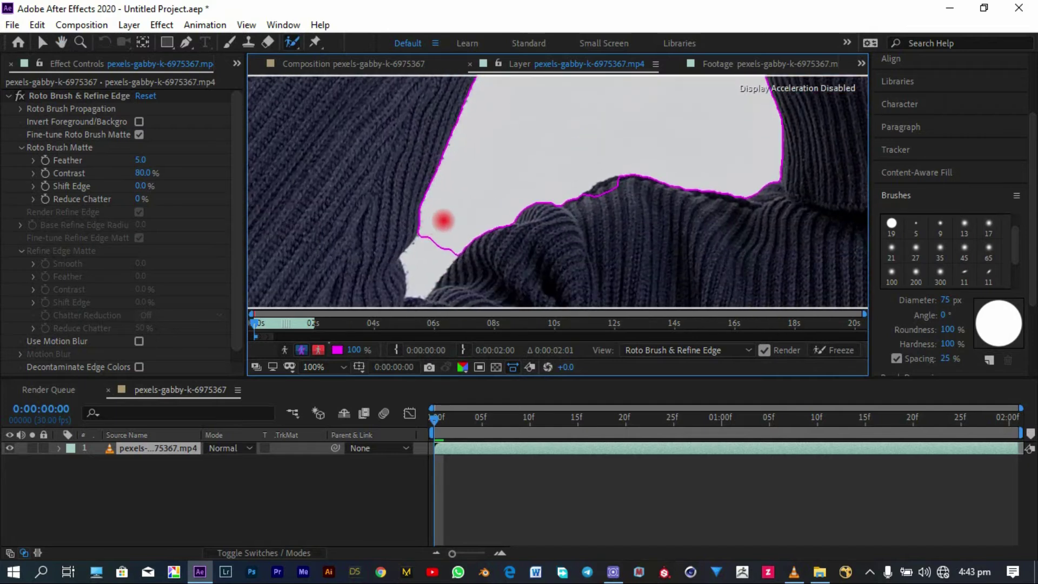
drag(945, 300, 918, 299)
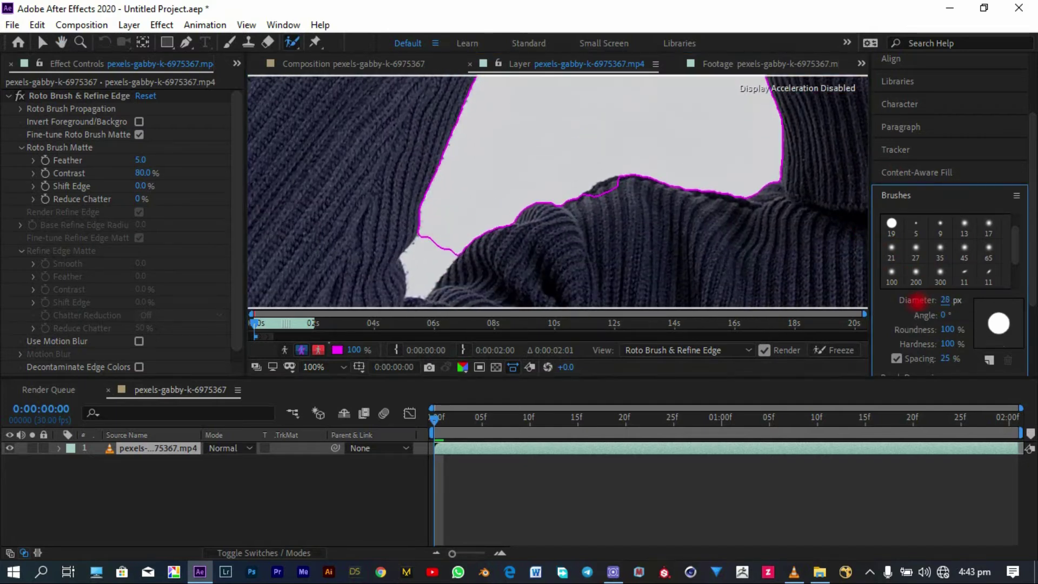
mouse_move(440, 230)
mouse_down()
mouse_move(420, 278)
mouse_move(462, 239)
mouse_up()
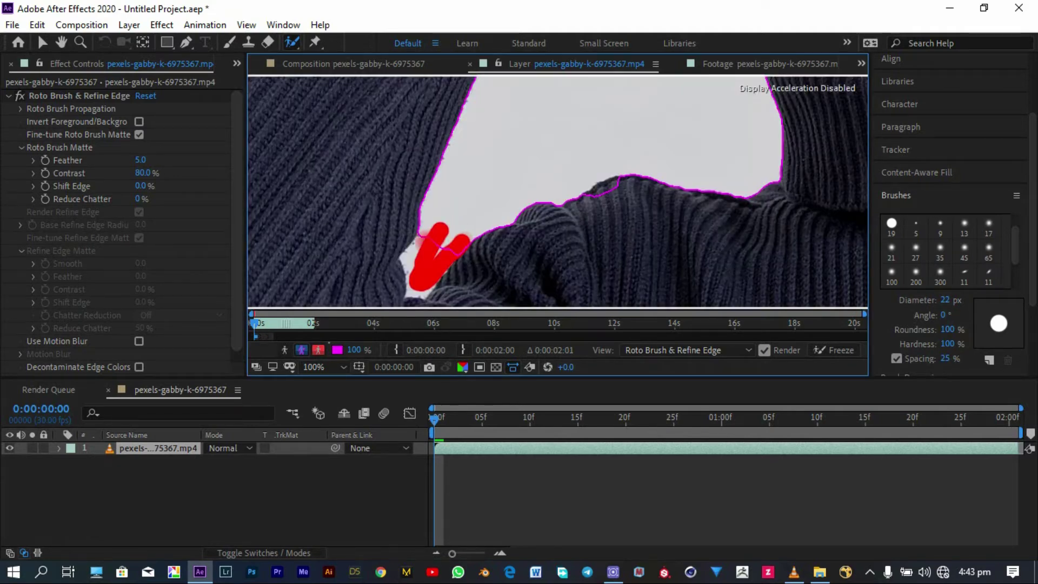
Subtract the last background in the corner between raised arm and shoulder, and add the shoulder's missing upper edge to the foreground.
mouse_move(417, 270)
mouse_down()
mouse_move(411, 295)
mouse_move(439, 264)
mouse_up()
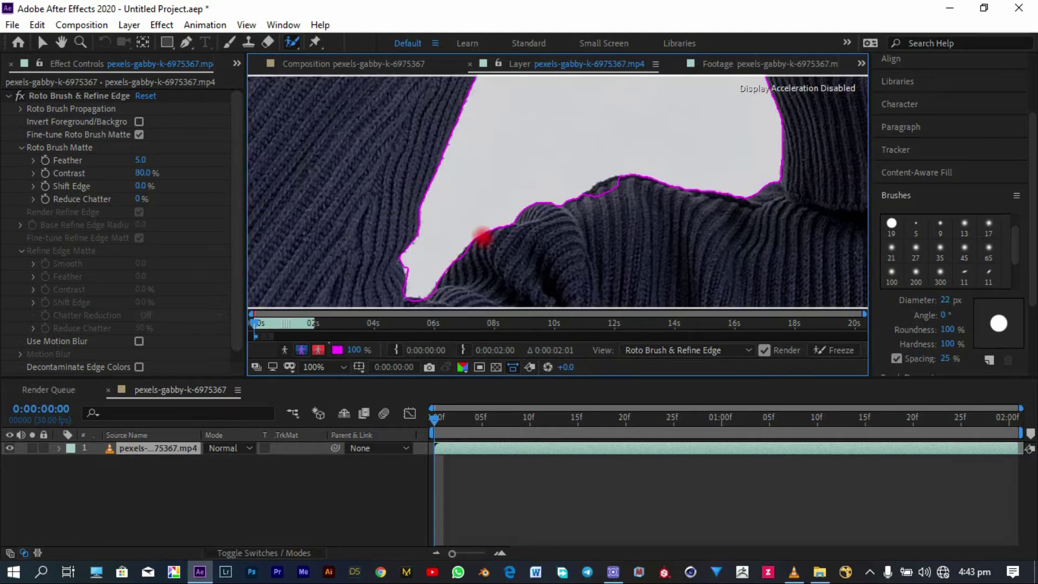
scroll(540, 216, right, 3)
mouse_move(514, 237)
mouse_down()
mouse_move(533, 218)
mouse_move(573, 213)
mouse_up()
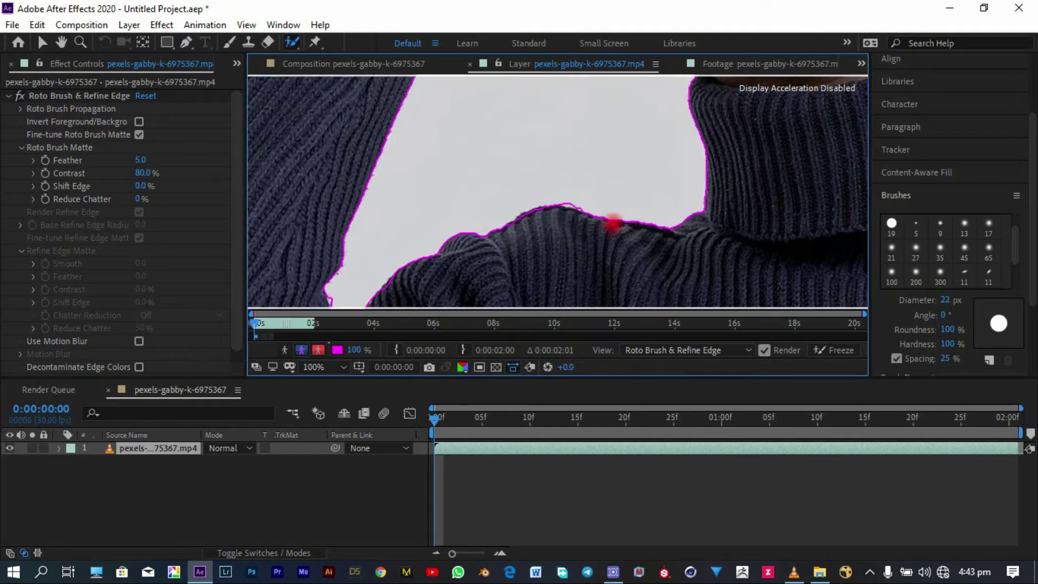
Subtract the strip of wall beside the raised wrist, just above the sleeve cuff, with a Roto Brush background stroke.
scroll(614, 234, up, 5)
mouse_move(561, 188)
mouse_down()
mouse_move(493, 187)
mouse_move(439, 159)
mouse_move(450, 140)
mouse_move(564, 115)
mouse_move(549, 95)
mouse_move(476, 114)
mouse_move(701, 176)
mouse_up()
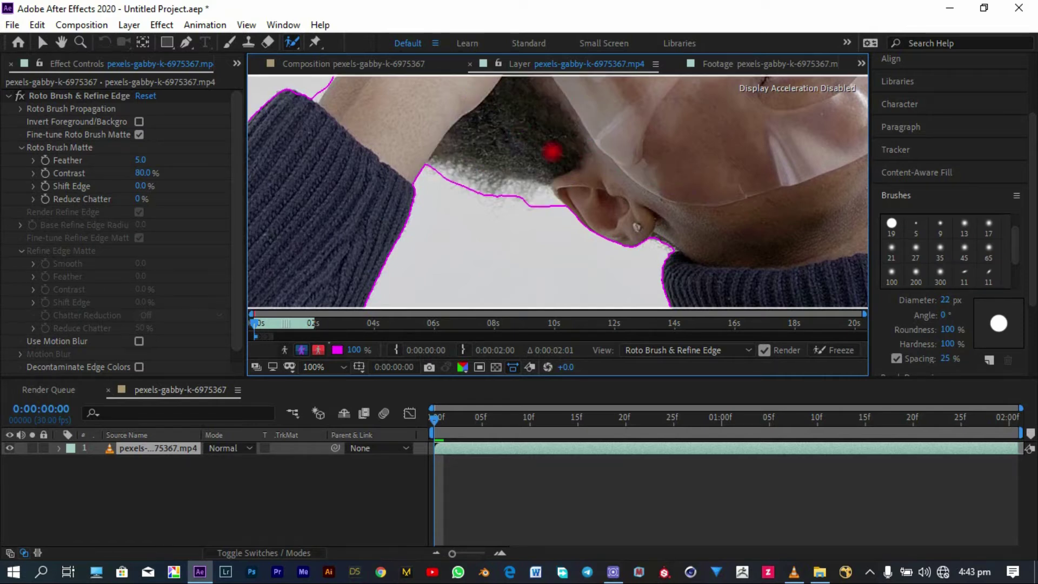
scroll(551, 151, up, 8)
scroll(538, 172, down, 8)
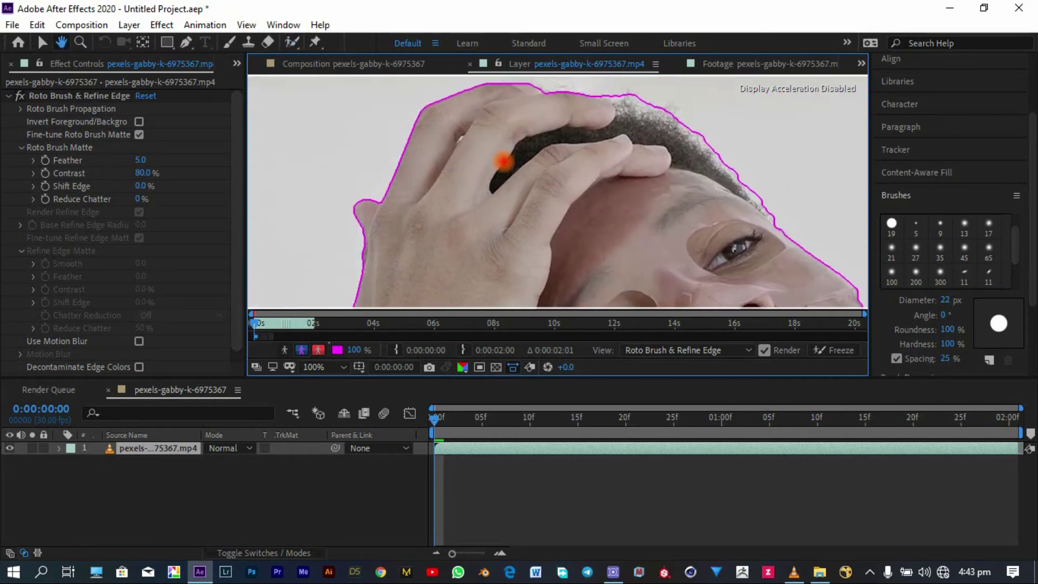
drag(414, 171, 375, 229)
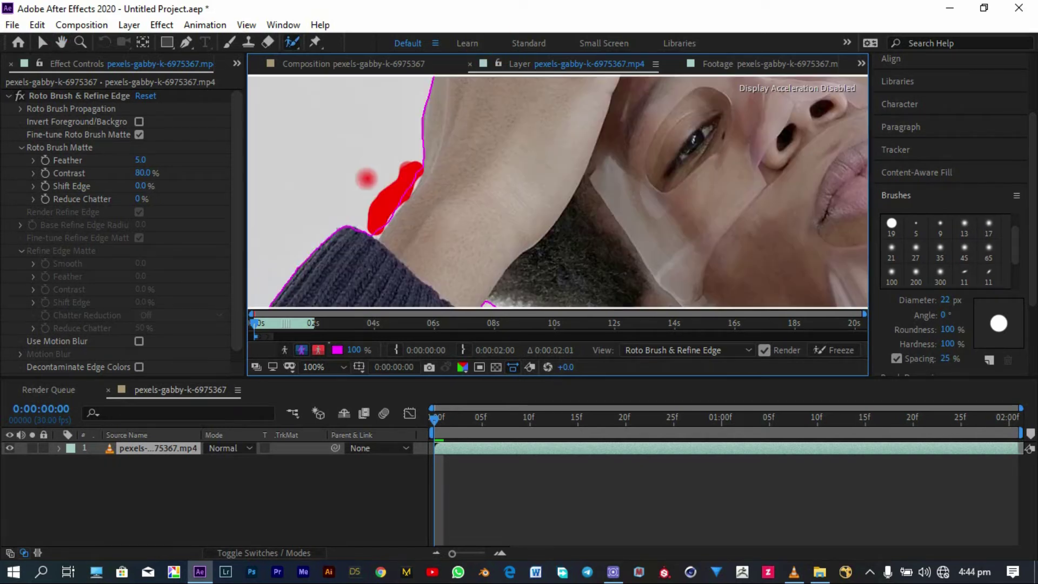
Subtract the small area of background included below the hair next to the man's ear.
scroll(505, 155, down, 5)
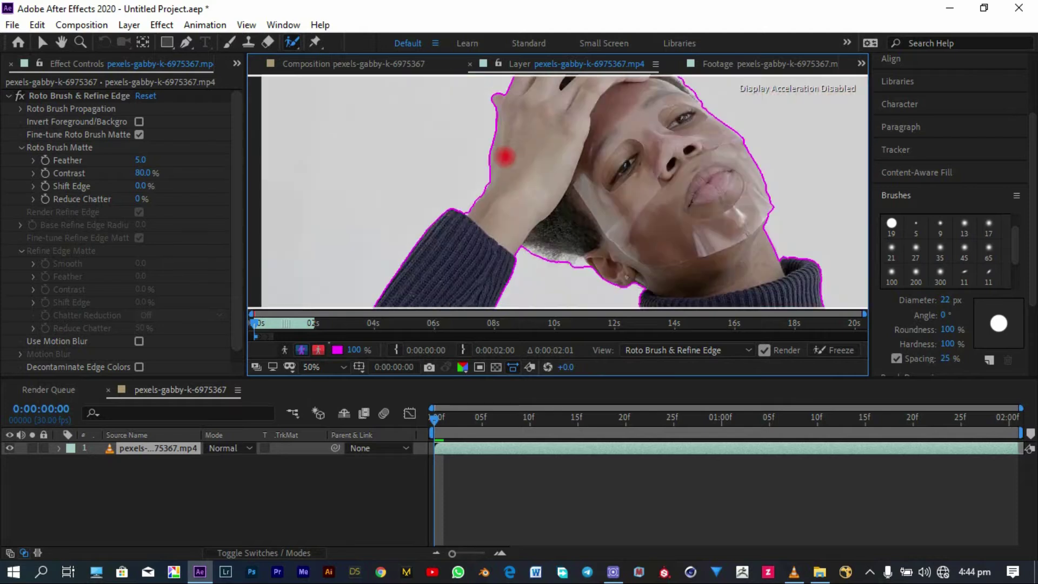
scroll(519, 181, up, 3)
scroll(537, 178, up, 3)
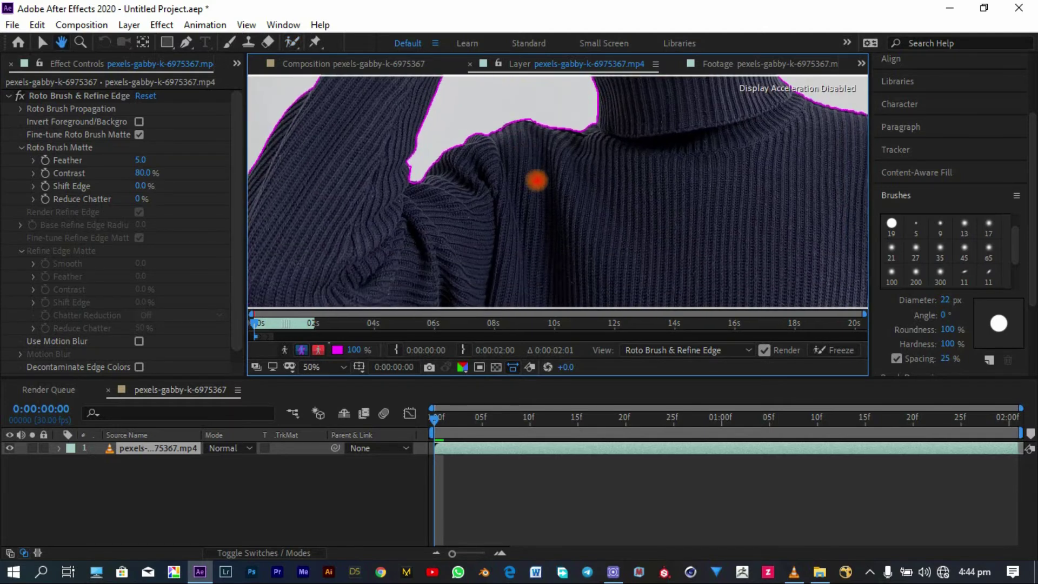
scroll(540, 213, down, 7)
drag(546, 236, 540, 265)
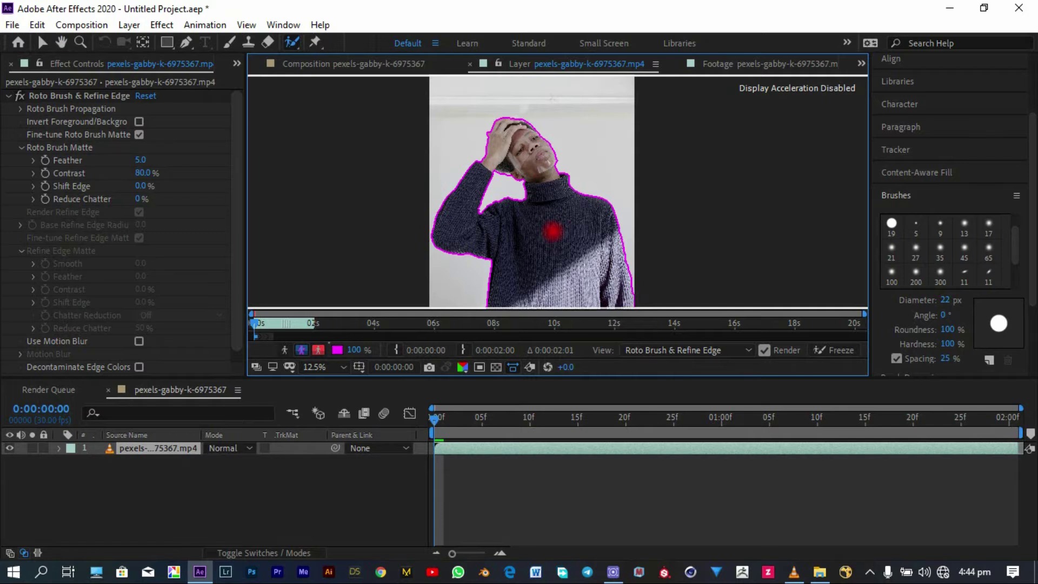
scroll(552, 231, up, 6)
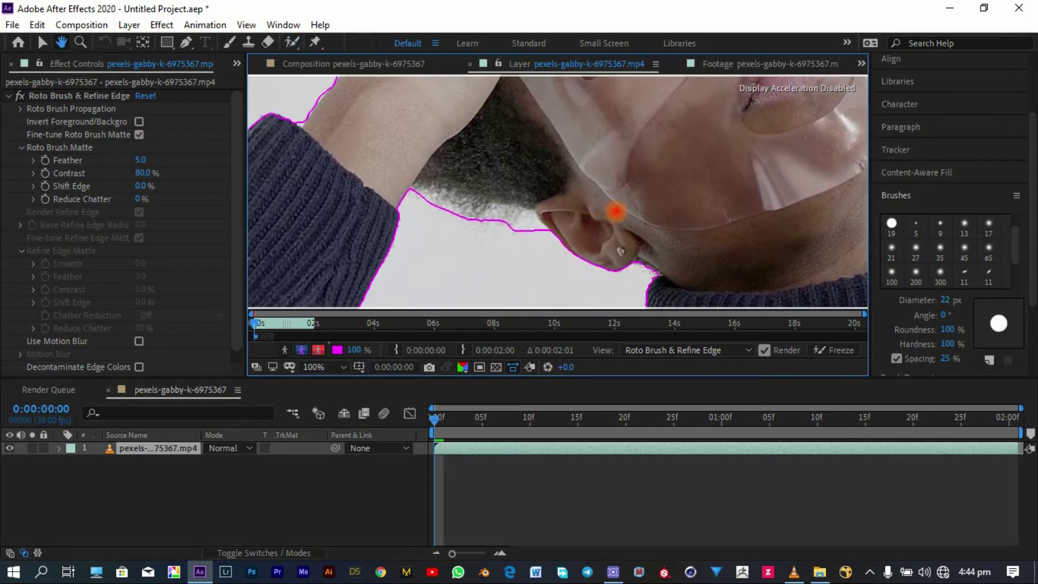
drag(547, 209, 552, 240)
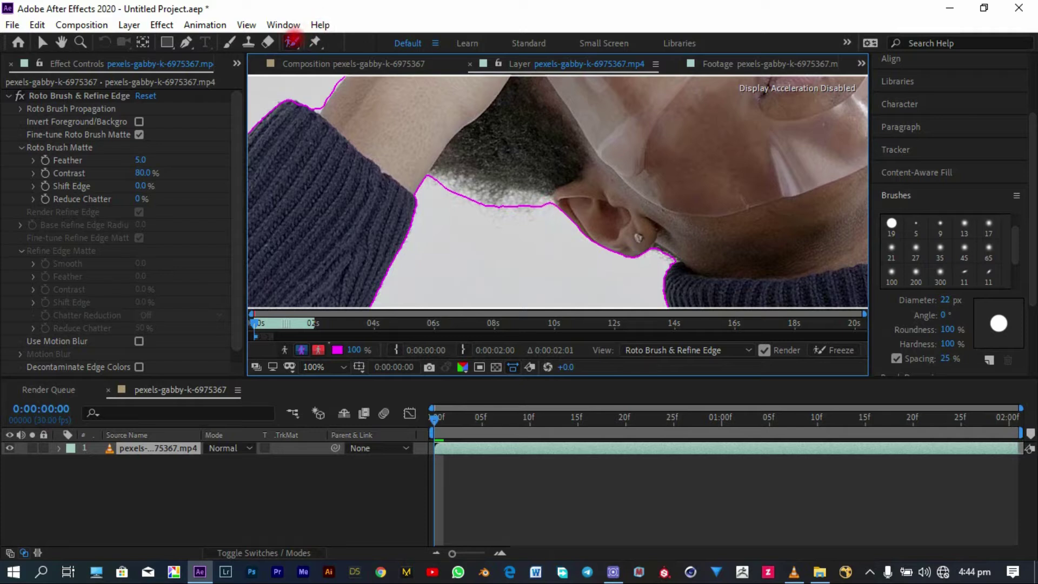
Paint over the hair edges behind the ear and above the forehead with the Refine Edge tool at 49 px diameter.
click(292, 41)
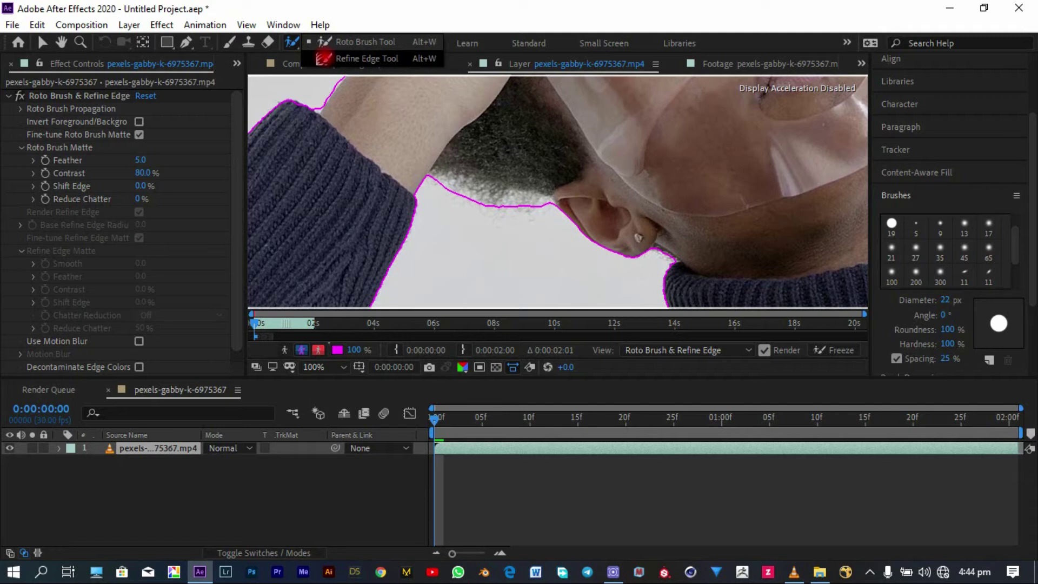
click(324, 58)
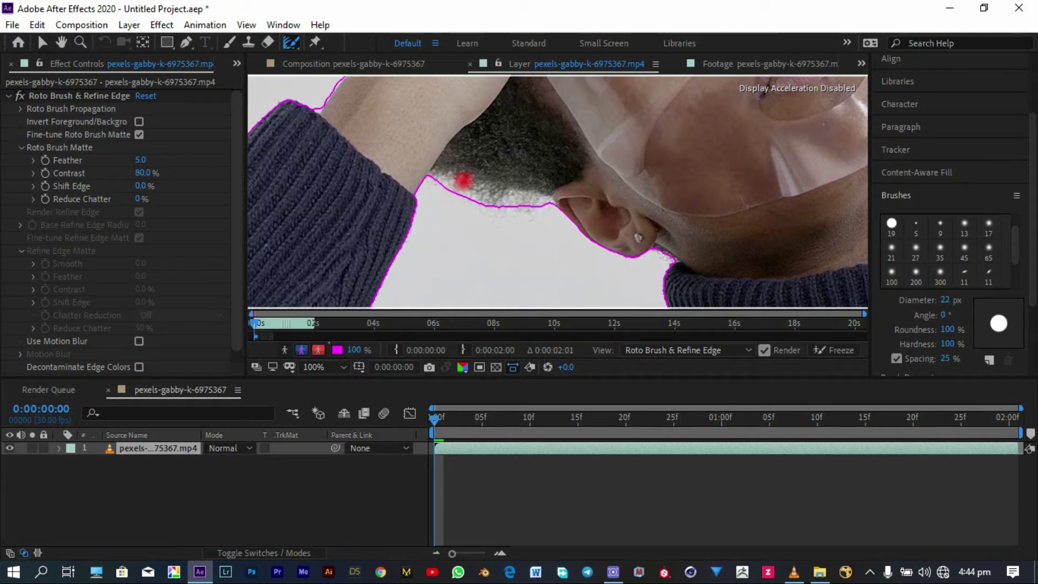
drag(953, 300, 978, 299)
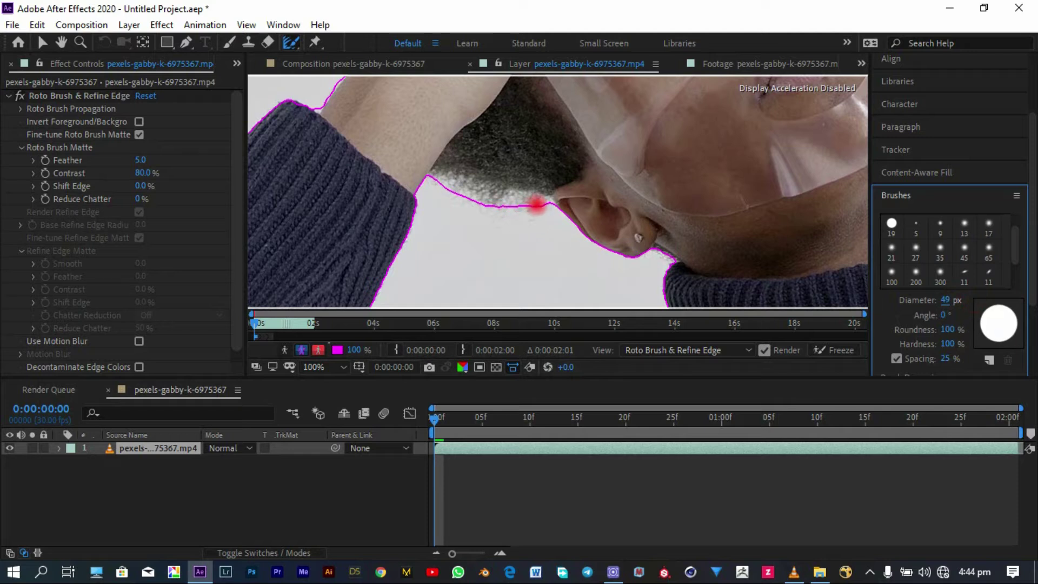
mouse_move(535, 204)
mouse_down()
mouse_move(443, 182)
mouse_move(479, 197)
mouse_up()
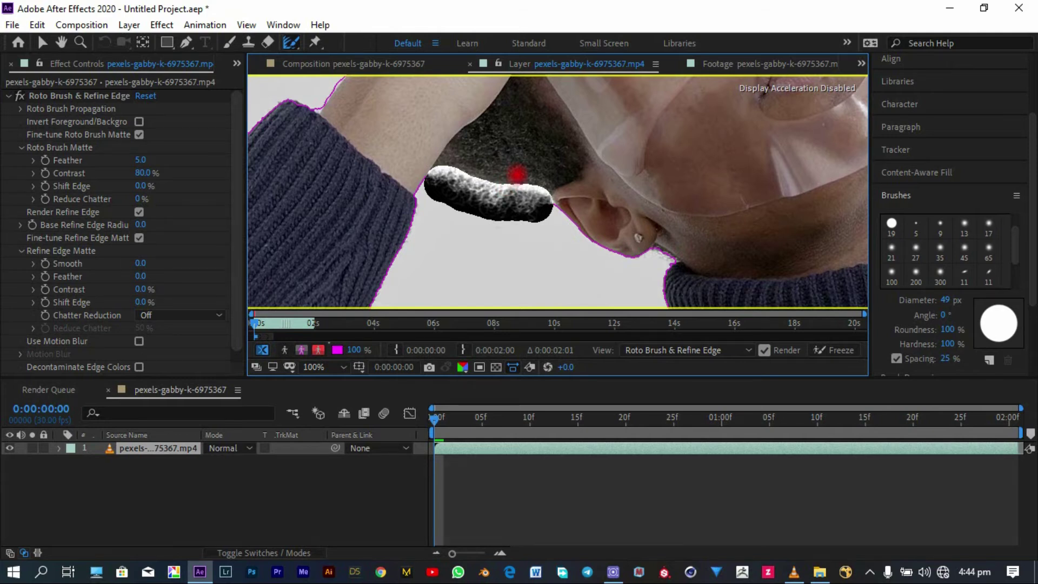
mouse_move(538, 157)
mouse_down()
mouse_move(567, 209)
mouse_move(542, 142)
mouse_move(529, 212)
mouse_up()
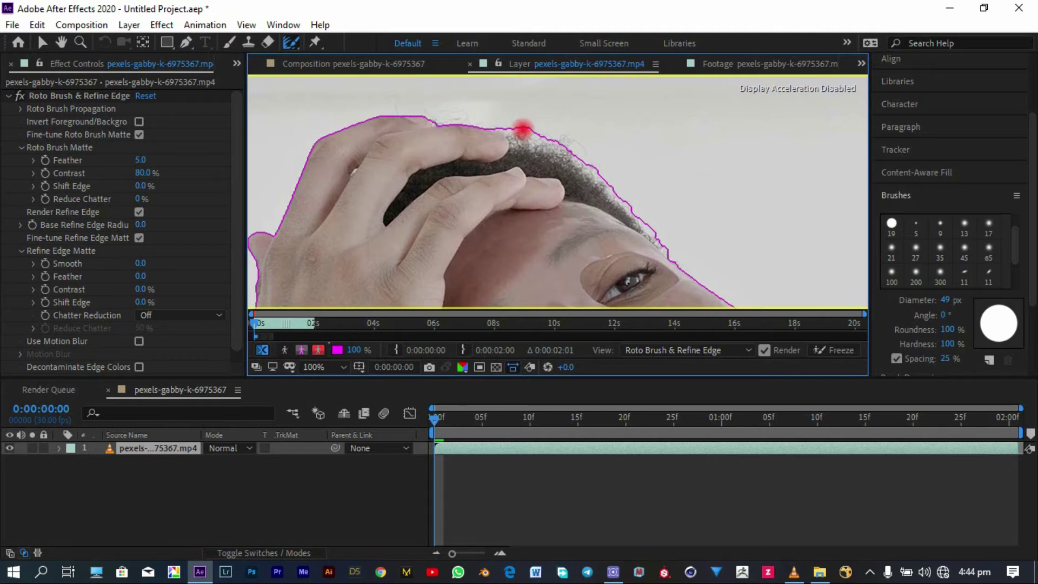
mouse_move(521, 129)
mouse_down()
mouse_move(598, 171)
mouse_move(669, 233)
mouse_move(694, 241)
mouse_move(703, 222)
mouse_up()
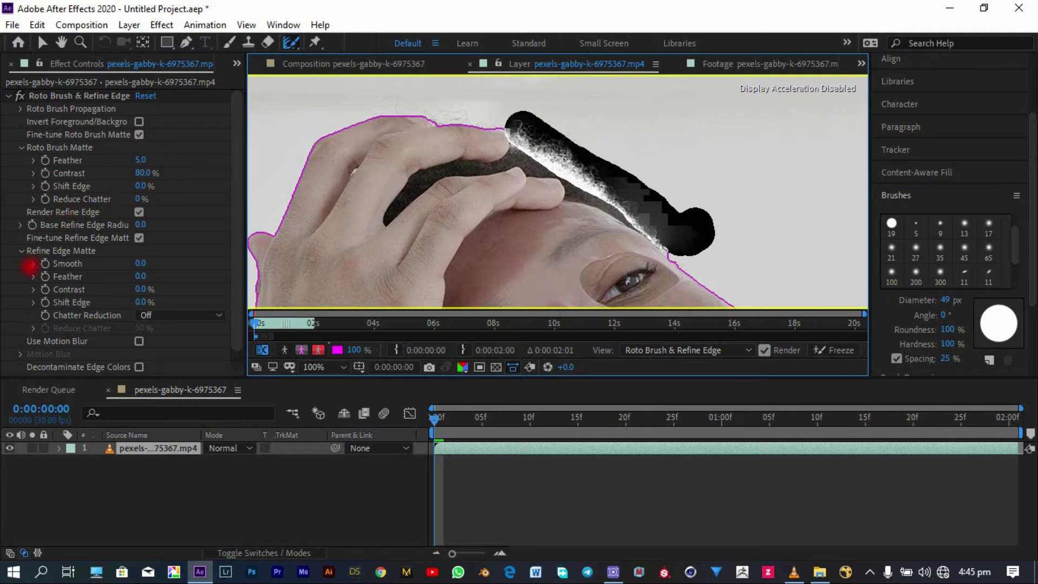
Play a preview of the trimmed clip from its first frame in the layer view.
scroll(41, 260, down, 1)
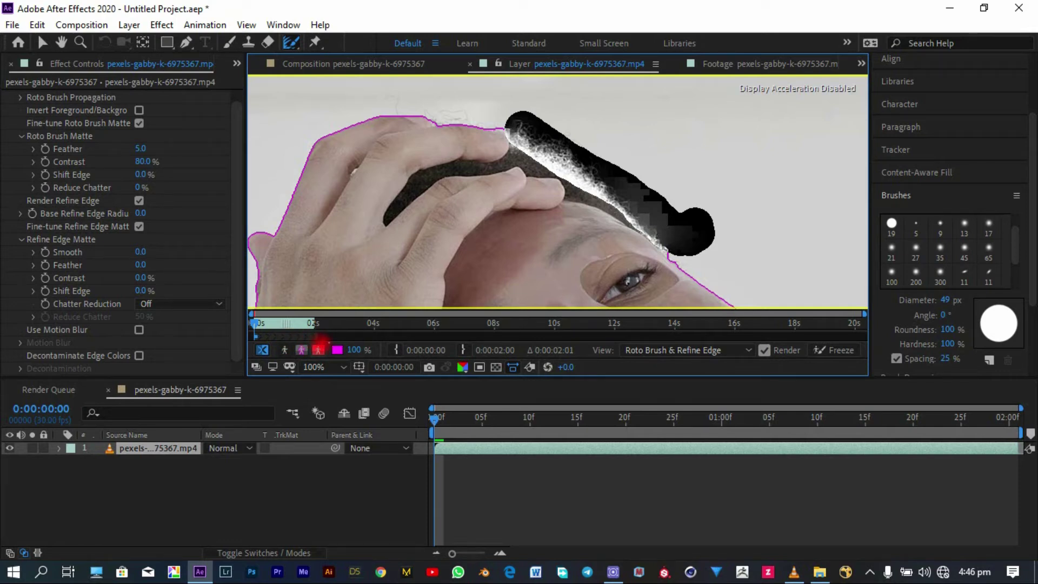
scroll(626, 185, down, 6)
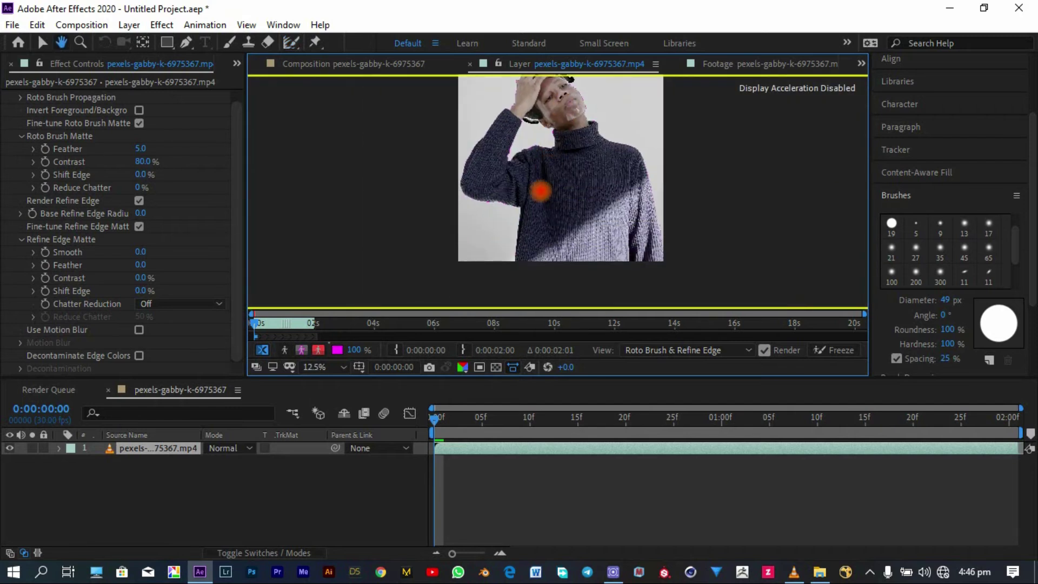
drag(541, 190, 538, 178)
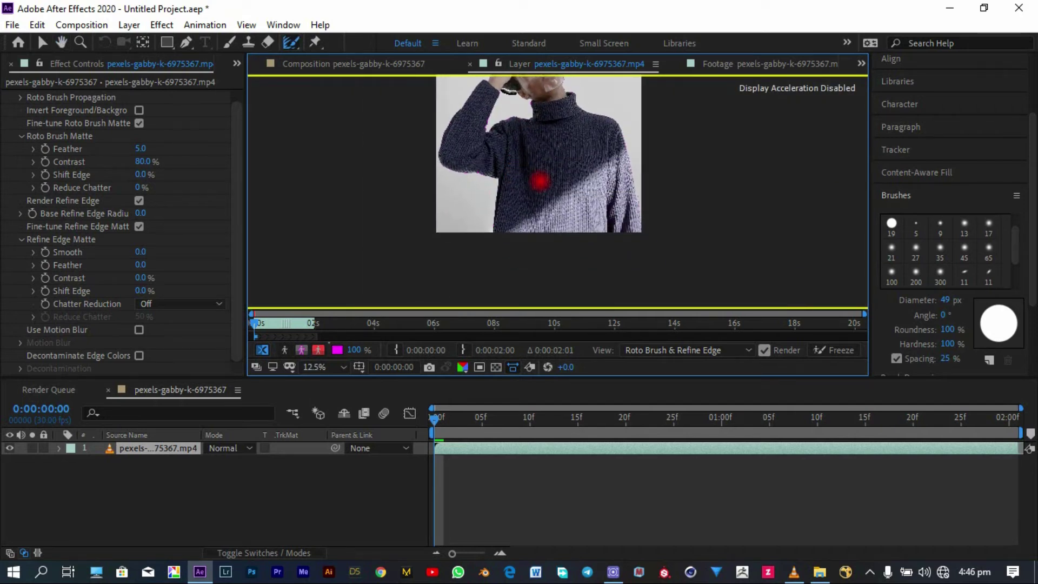
mouse_move(539, 181)
mouse_down()
mouse_move(531, 216)
mouse_move(534, 190)
mouse_up()
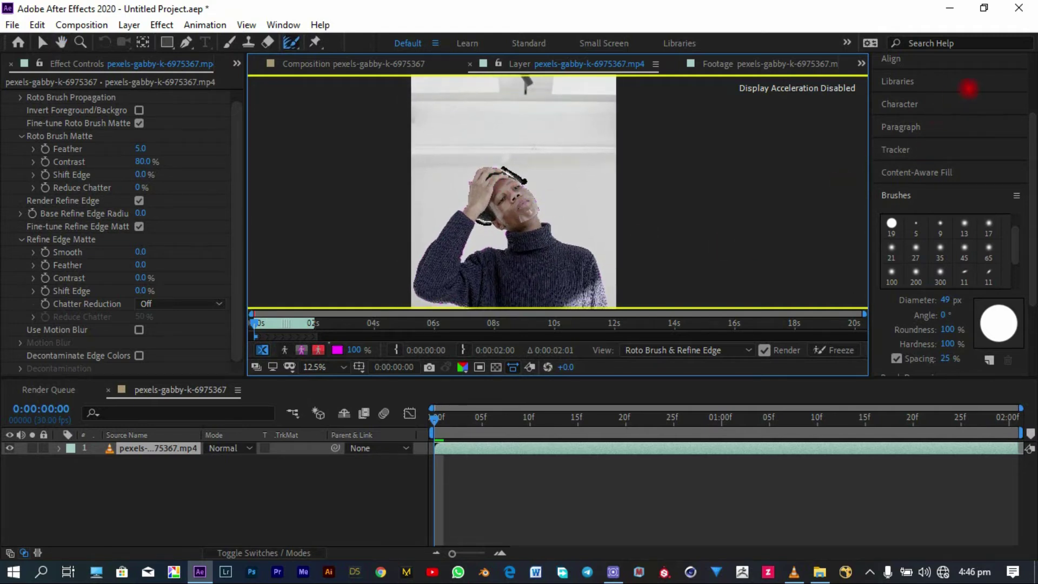
scroll(964, 104, up, 3)
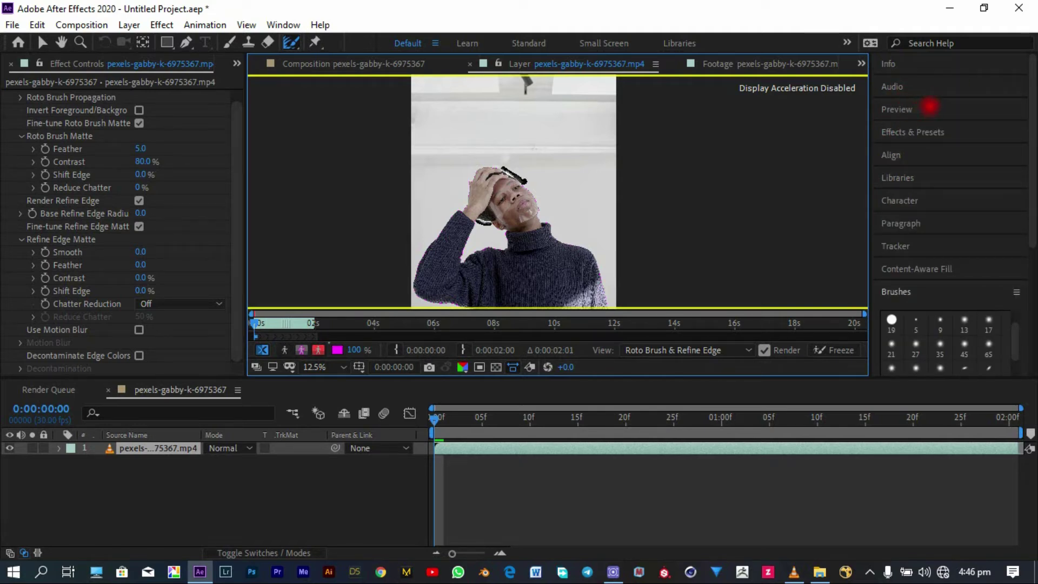
click(895, 110)
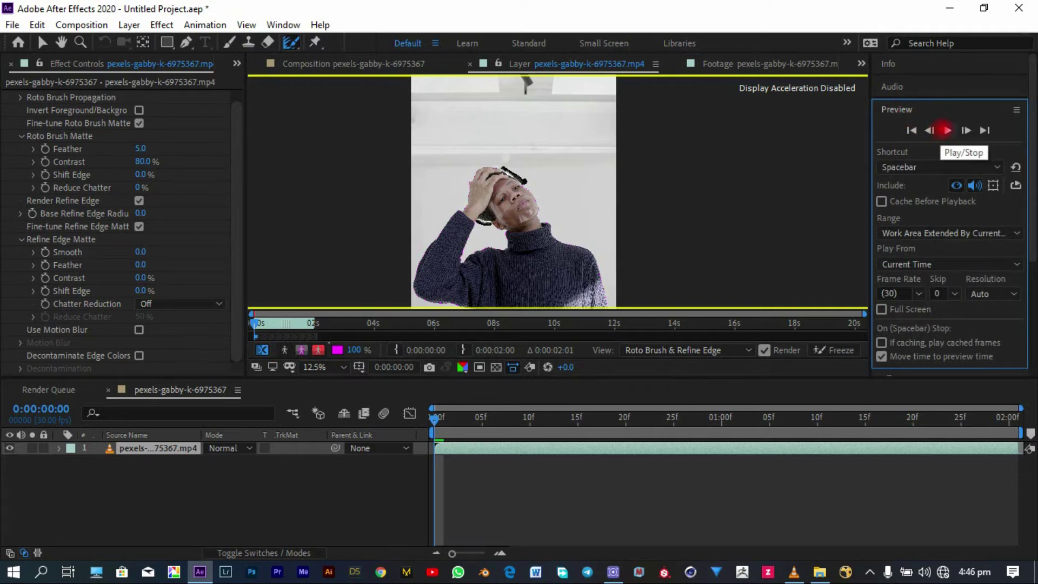
click(946, 130)
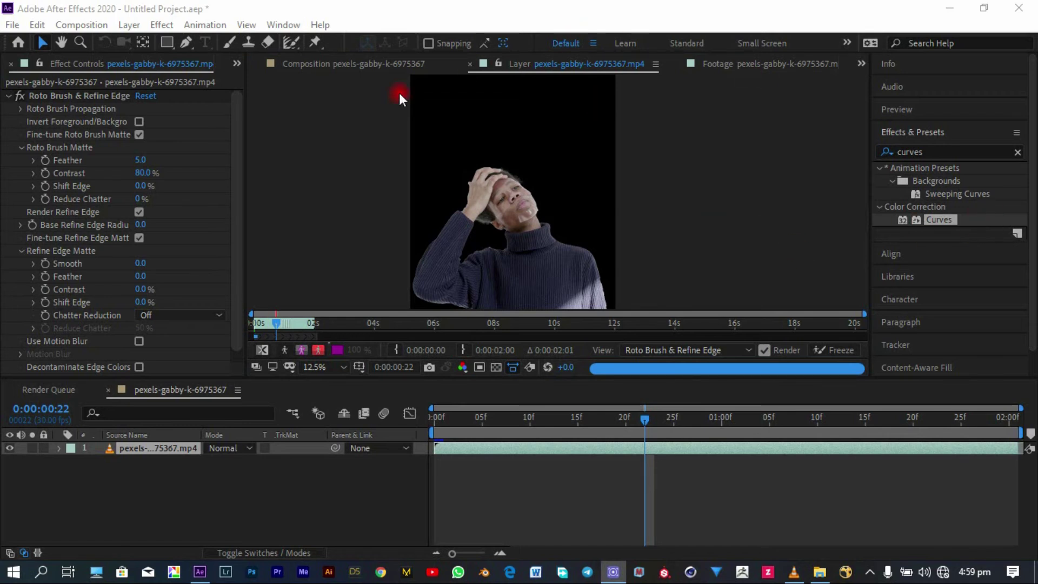
Show the composition view at Quarter resolution and move the current time to frame 6.
click(381, 64)
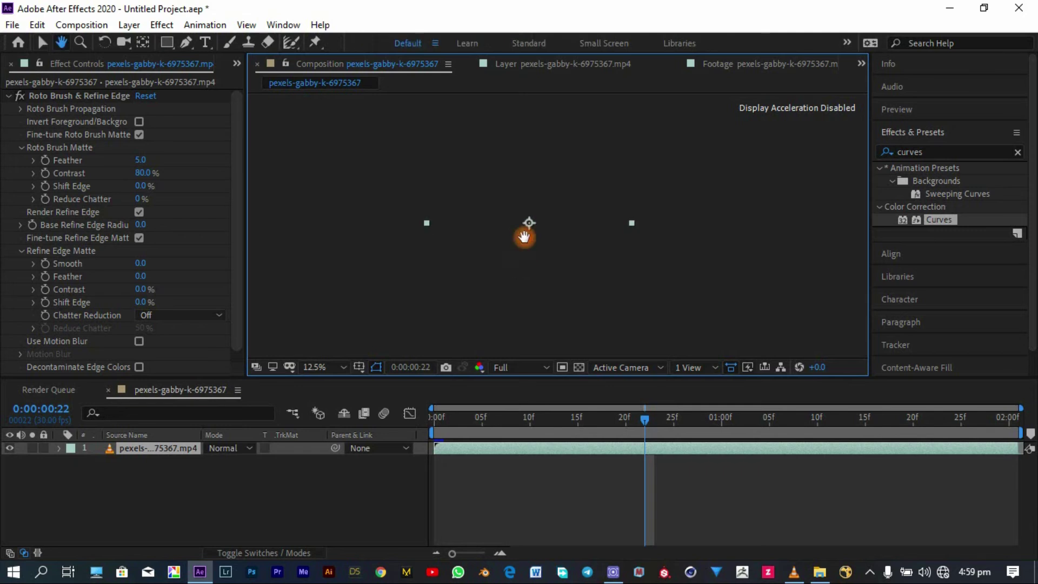
scroll(532, 221, up, 1)
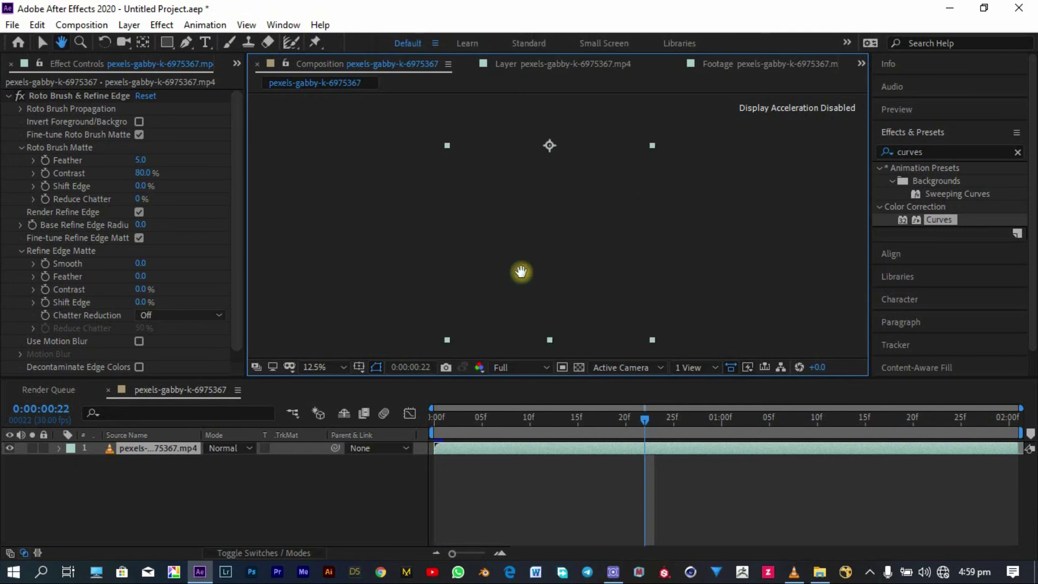
click(519, 368)
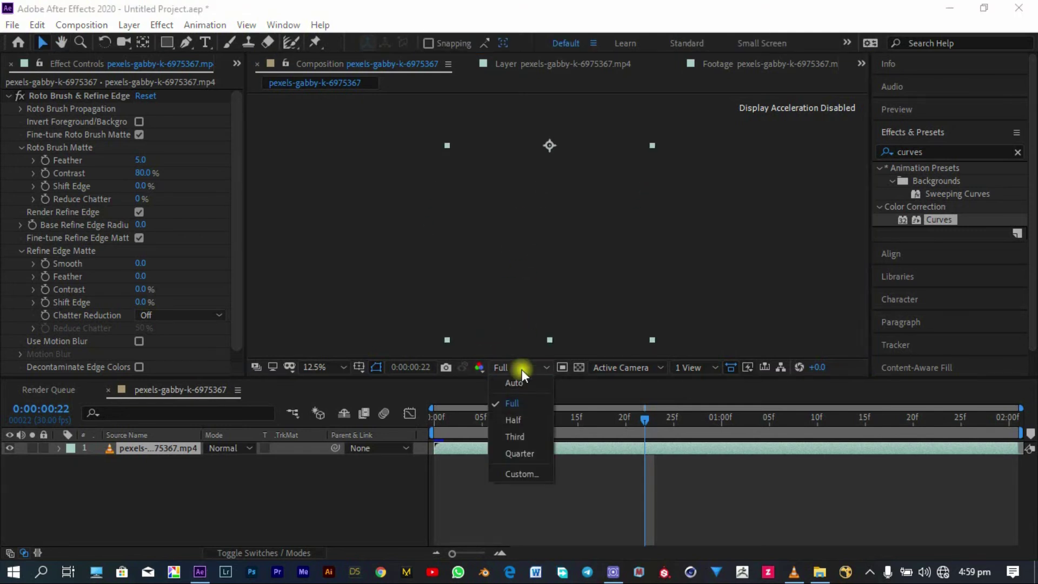
click(522, 452)
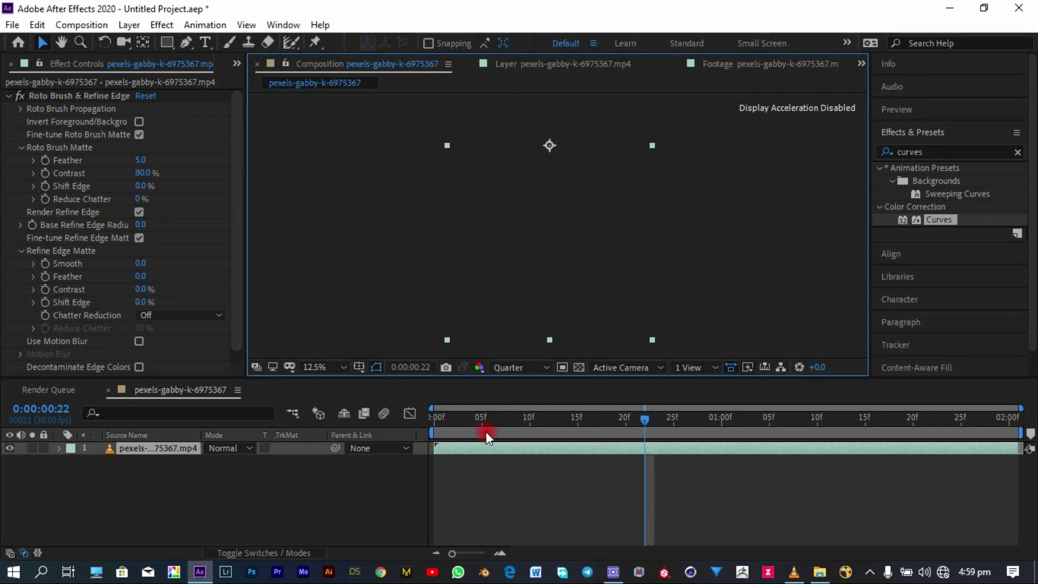
drag(486, 431, 262, 424)
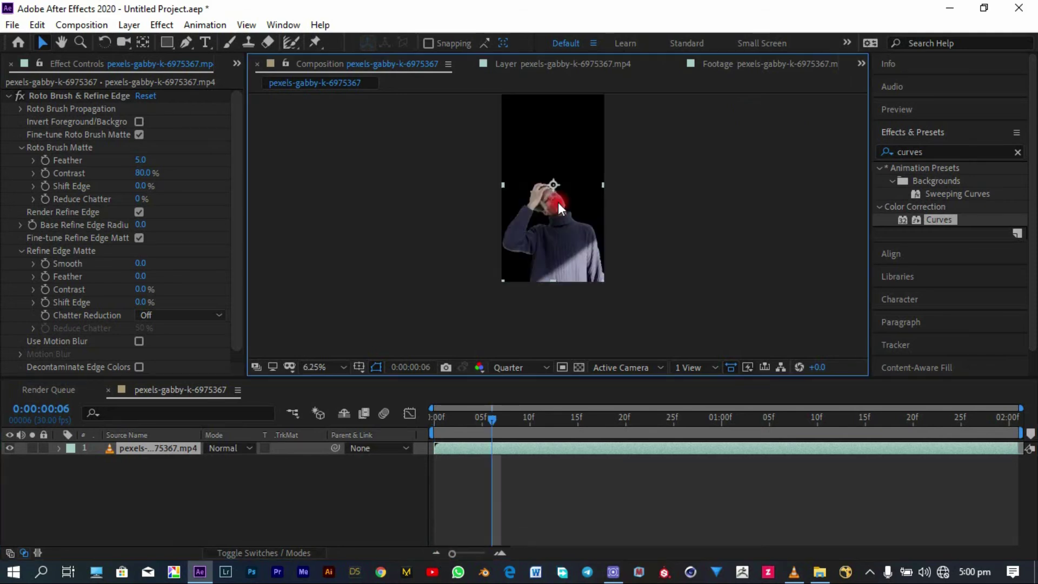
Set the composition view's resolution to Full while zoomed in on the raised hand and forehead.
scroll(550, 196, up, 4)
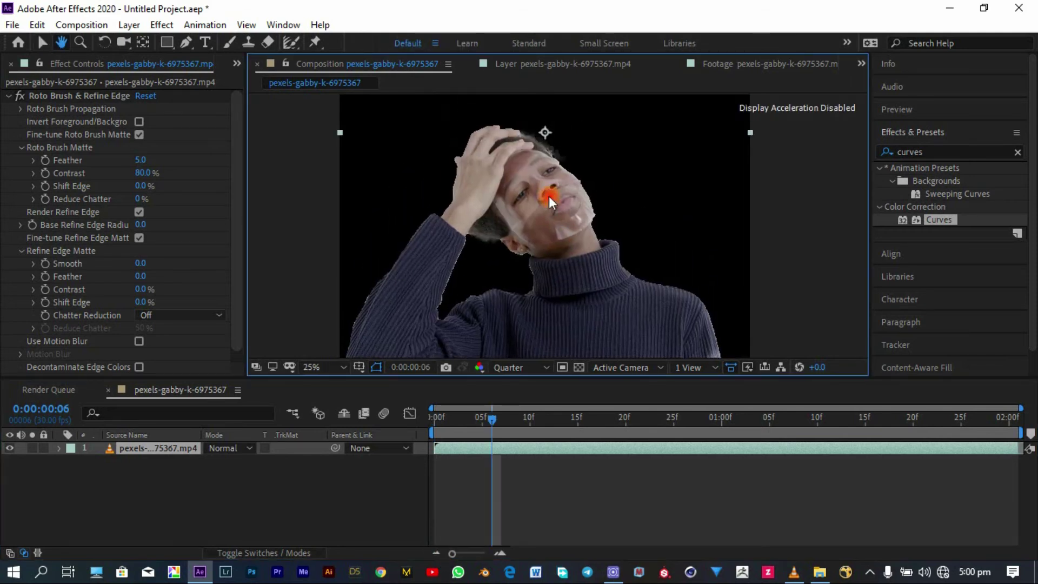
drag(549, 195, 519, 174)
scroll(550, 224, up, 2)
drag(550, 225, 479, 220)
key(v)
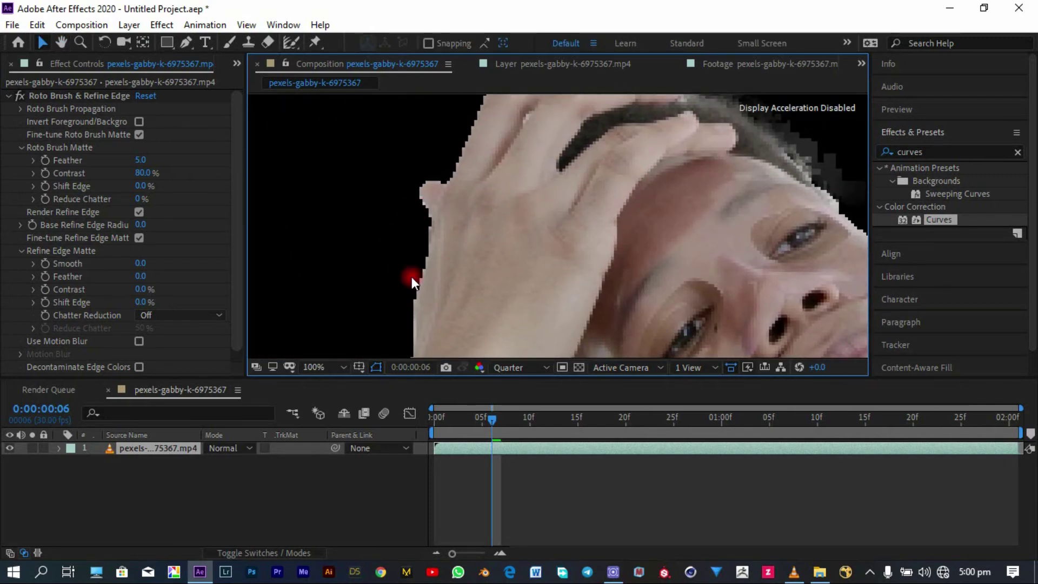
click(527, 369)
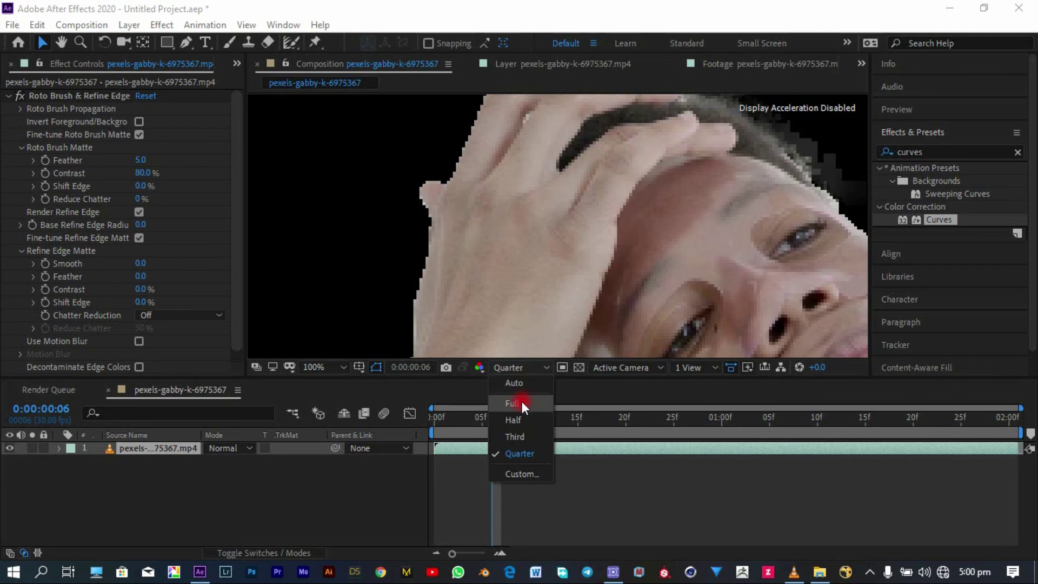
click(523, 401)
click(589, 337)
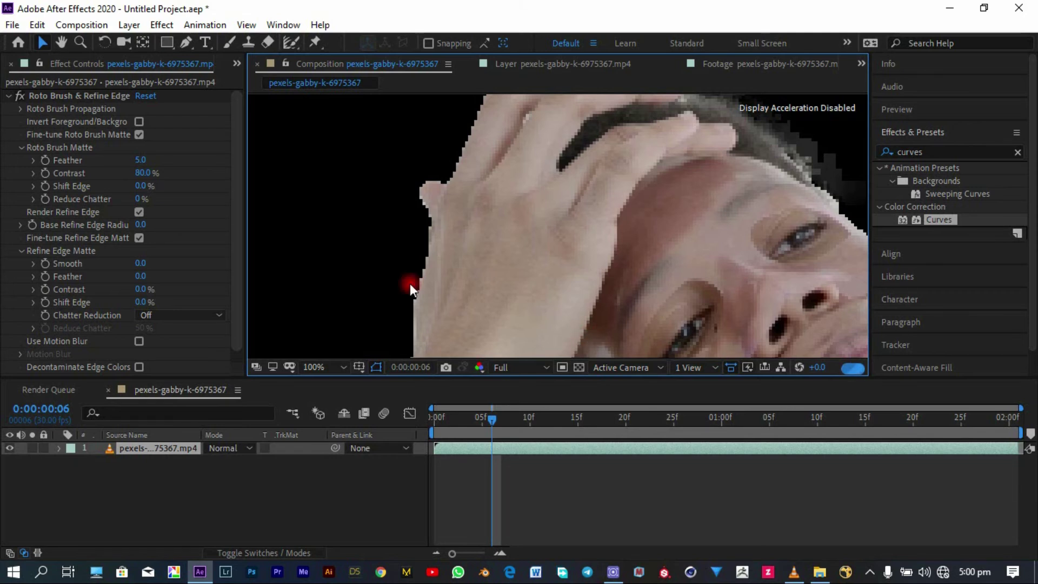
Examine the cutout's edges around the raised hand and hair at up to 200% magnification.
scroll(159, 268, down, 1)
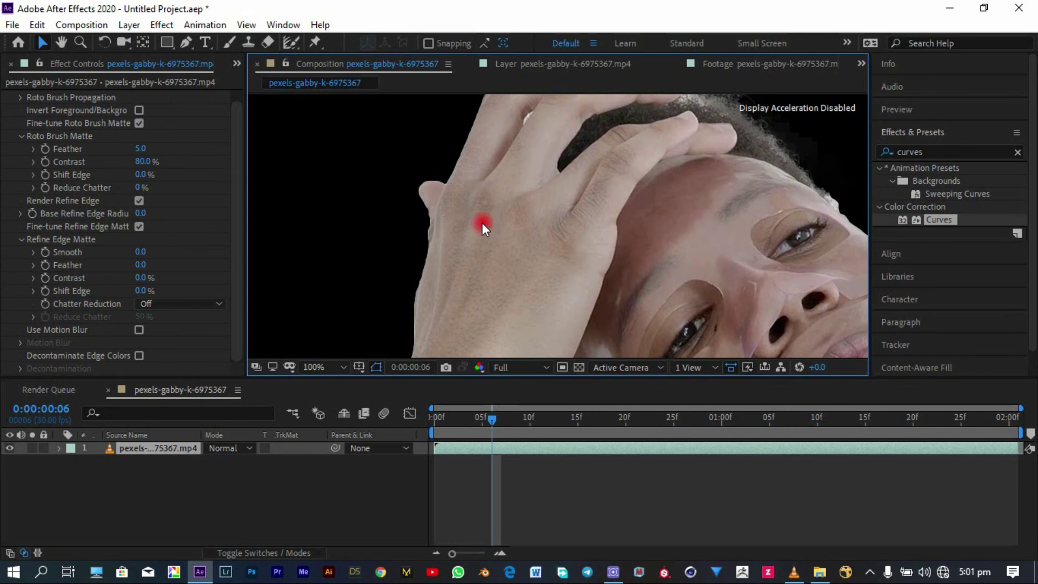
scroll(482, 223, down, 3)
scroll(573, 251, up, 1)
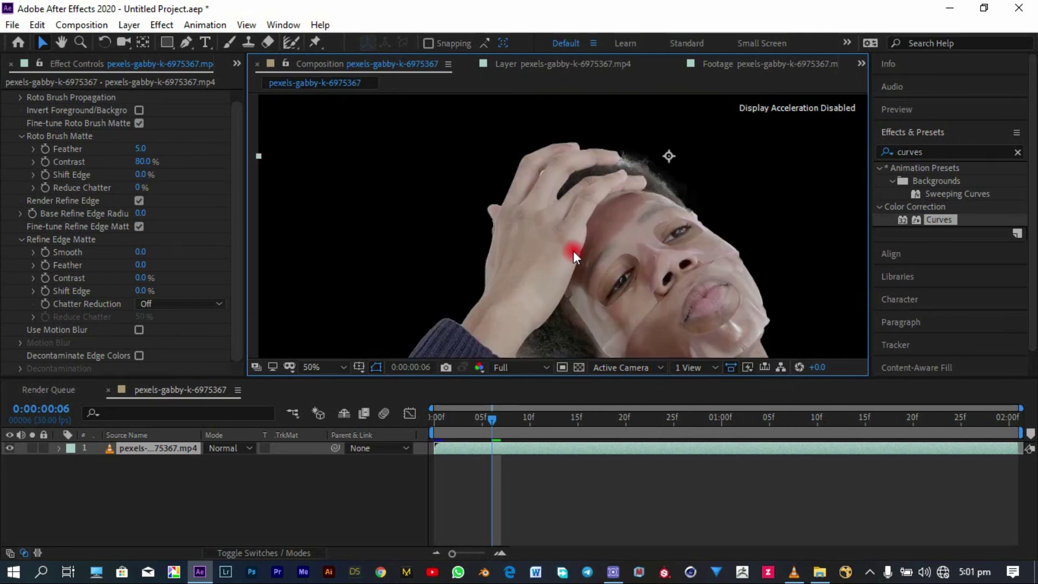
scroll(488, 231, up, 3)
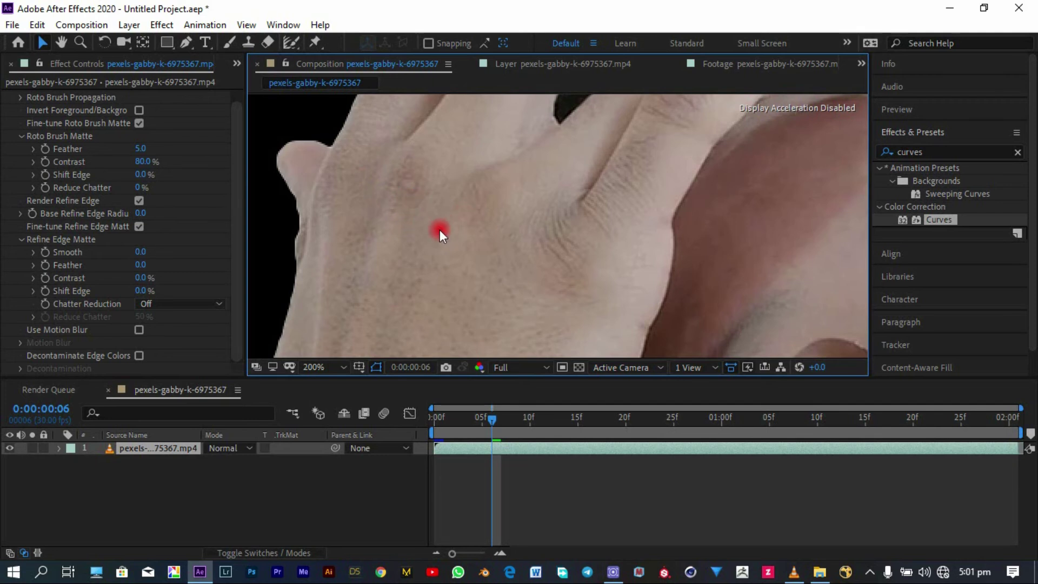
Inspect the cutout's edges along the raised fingers and the curly hair at the top of the head at up to 200% magnification.
scroll(478, 213, down, 3)
key(h)
drag(475, 215, 515, 231)
scroll(518, 228, up, 3)
key(v)
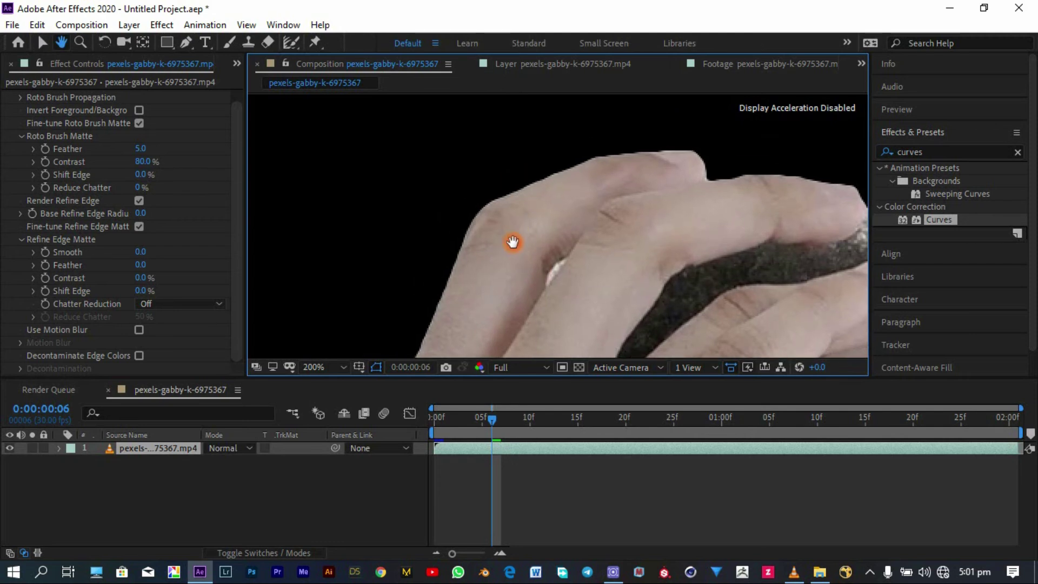
key(h)
drag(758, 186, 602, 215)
key(v)
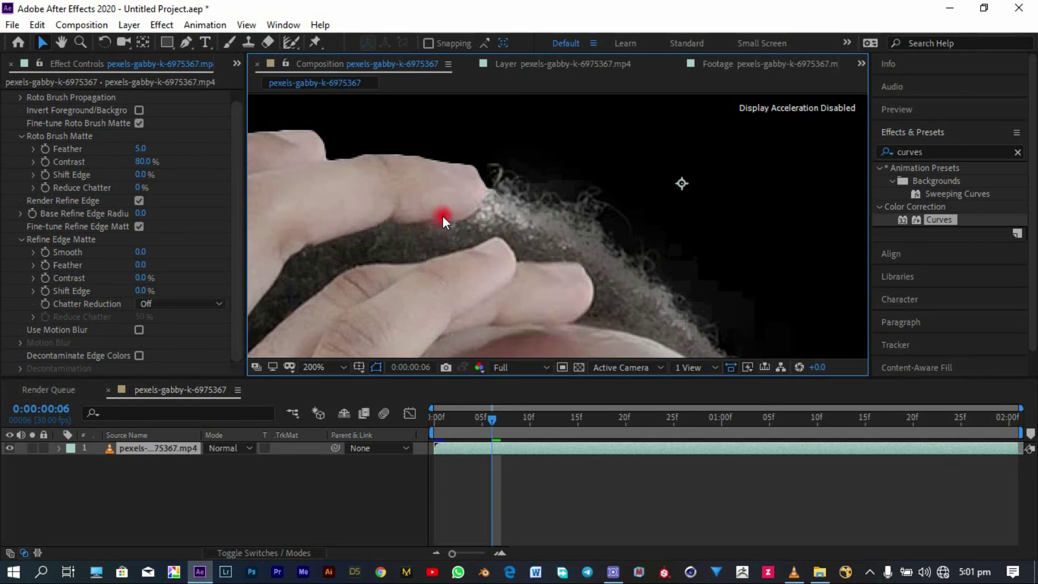
key(h)
drag(531, 225, 508, 248)
key(v)
drag(608, 265, 609, 273)
Check the cutout's edges around the turtleneck collar, the shoulder, both sweater sleeves and the wrist.
scroll(614, 213, down, 2)
key(h)
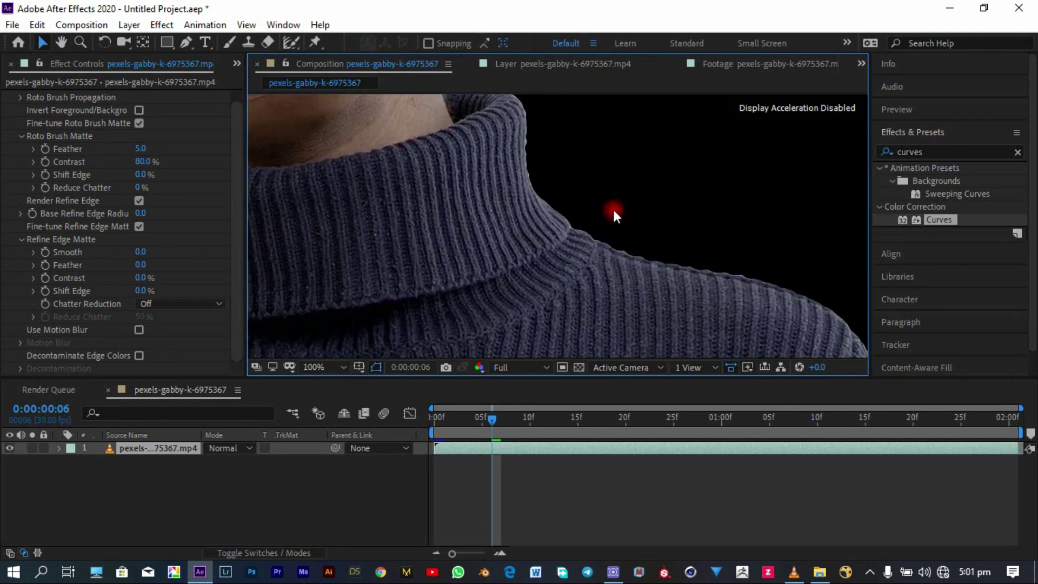
scroll(622, 250, down, 4)
scroll(622, 249, up, 1)
key(v)
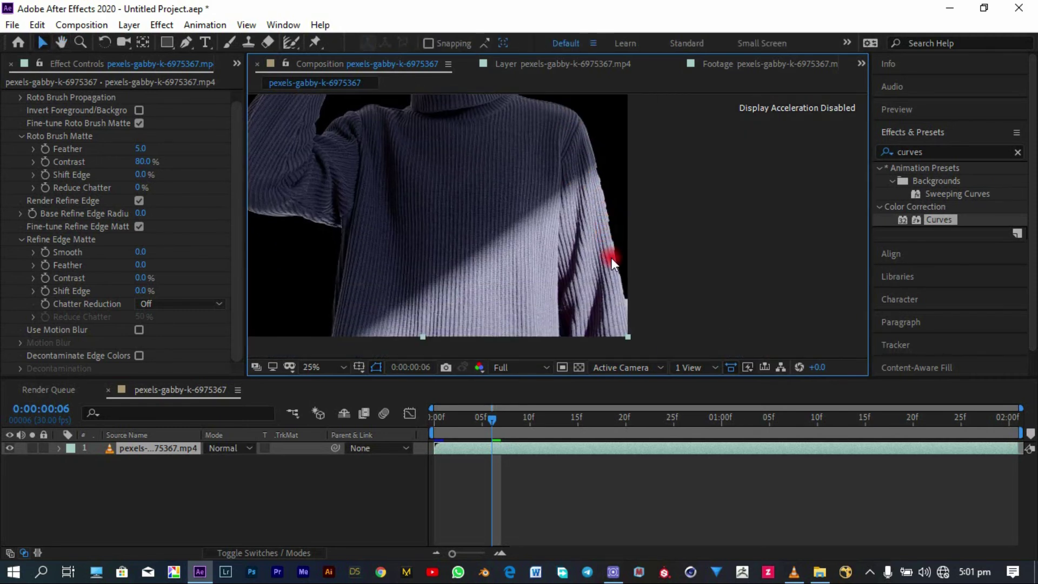
scroll(614, 259, up, 1)
key(h)
drag(579, 270, 602, 296)
key(v)
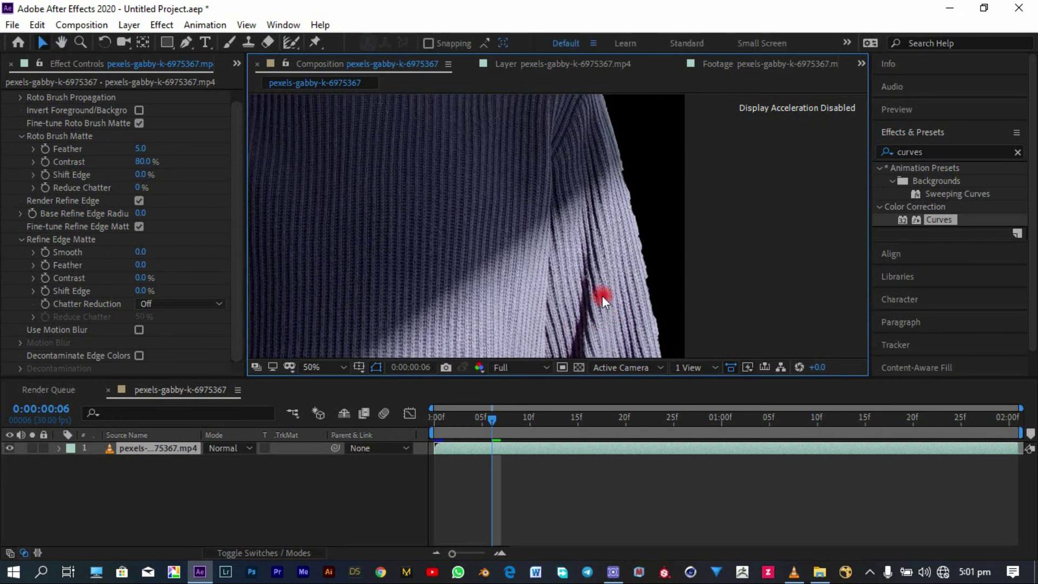
key(h)
drag(654, 181, 534, 246)
key(v)
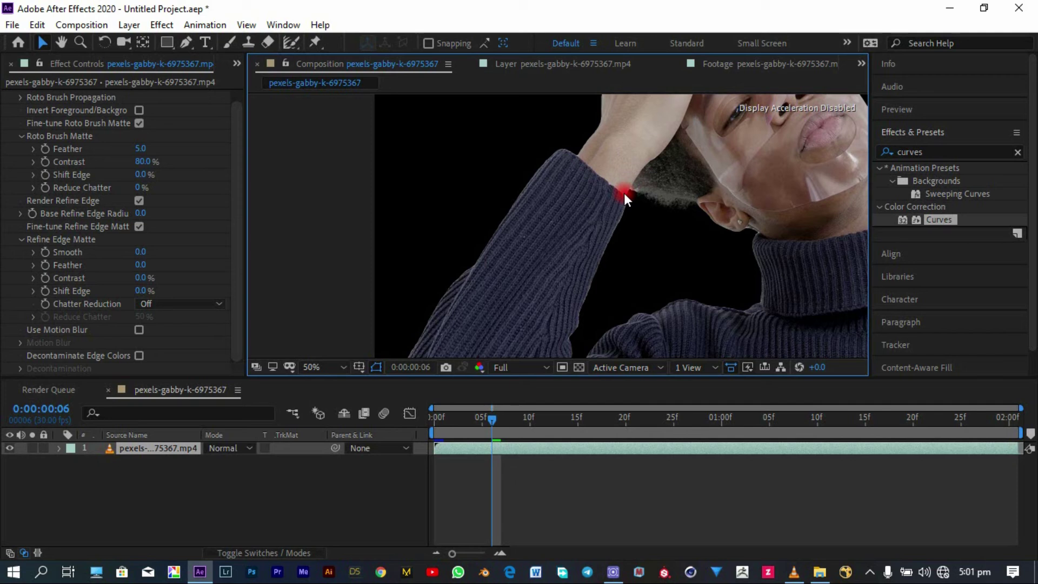
scroll(560, 217, down, 4)
drag(566, 220, 564, 169)
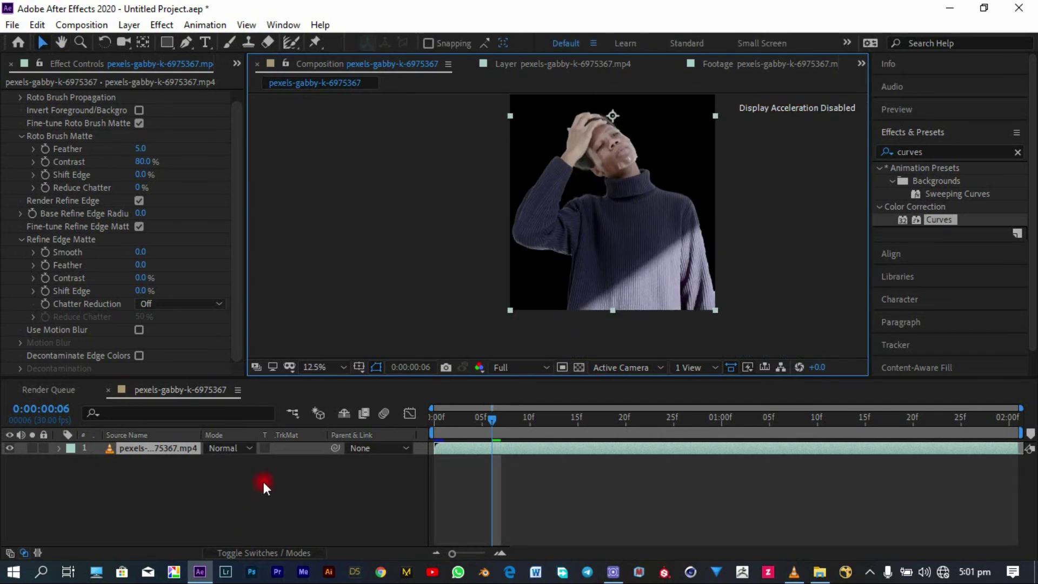
Add a deep blue solid of 2160 × 4096 px and place it beneath the man's clip as the background.
key(ctrl+y)
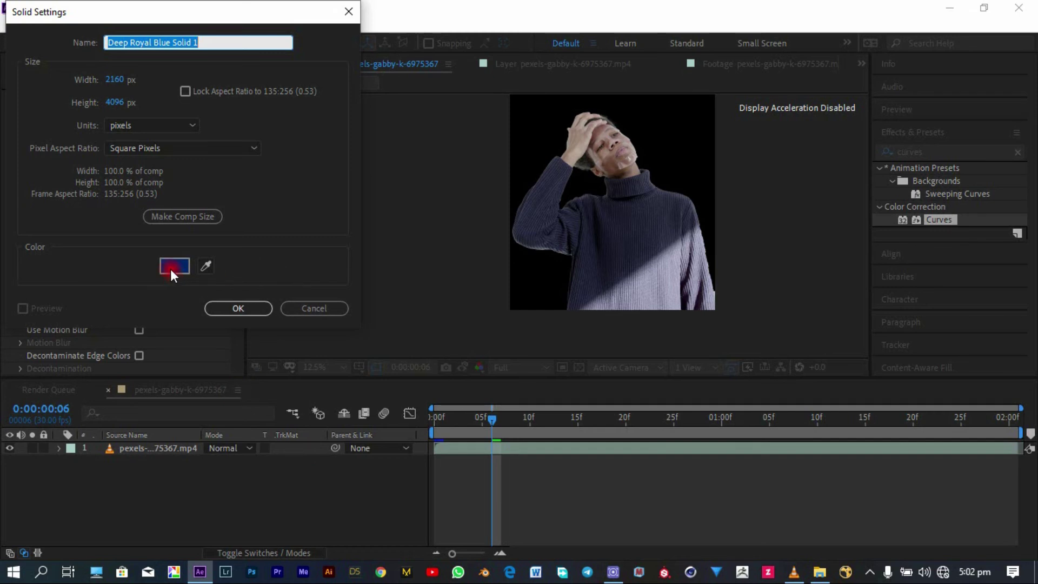
click(170, 268)
key(Return)
click(245, 310)
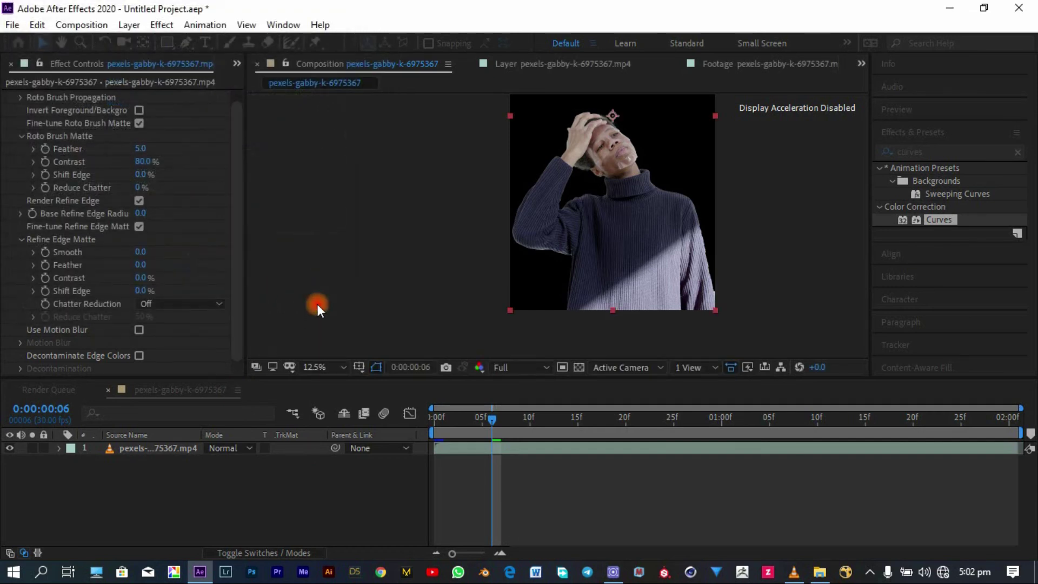
scroll(575, 240, down, 1)
drag(151, 450, 154, 465)
Examine the cutout against the blue background around the hand, the hair, the collar and the ear.
scroll(705, 160, up, 2)
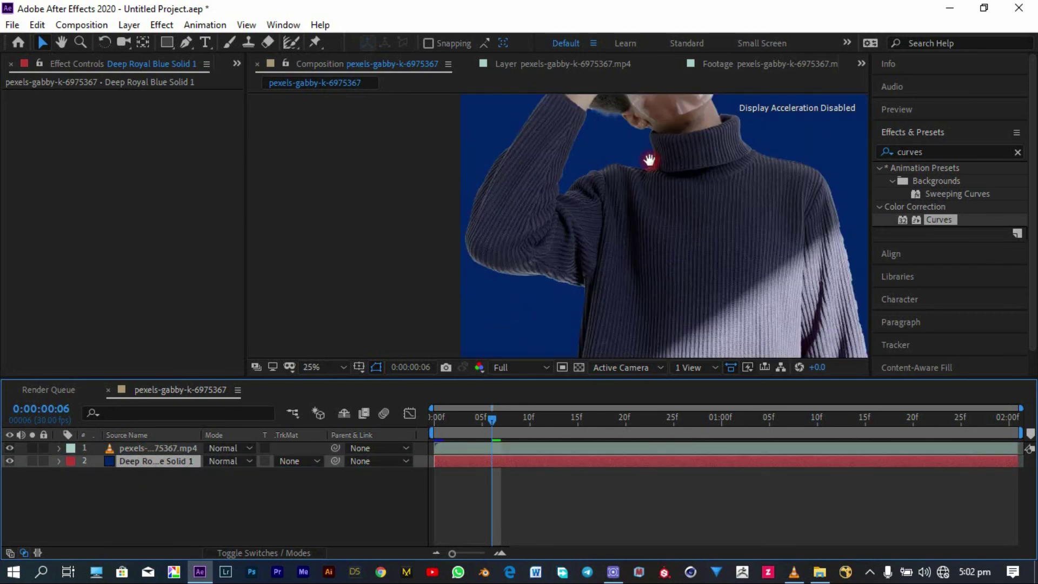
drag(650, 160, 621, 231)
scroll(622, 231, up, 2)
drag(631, 181, 603, 231)
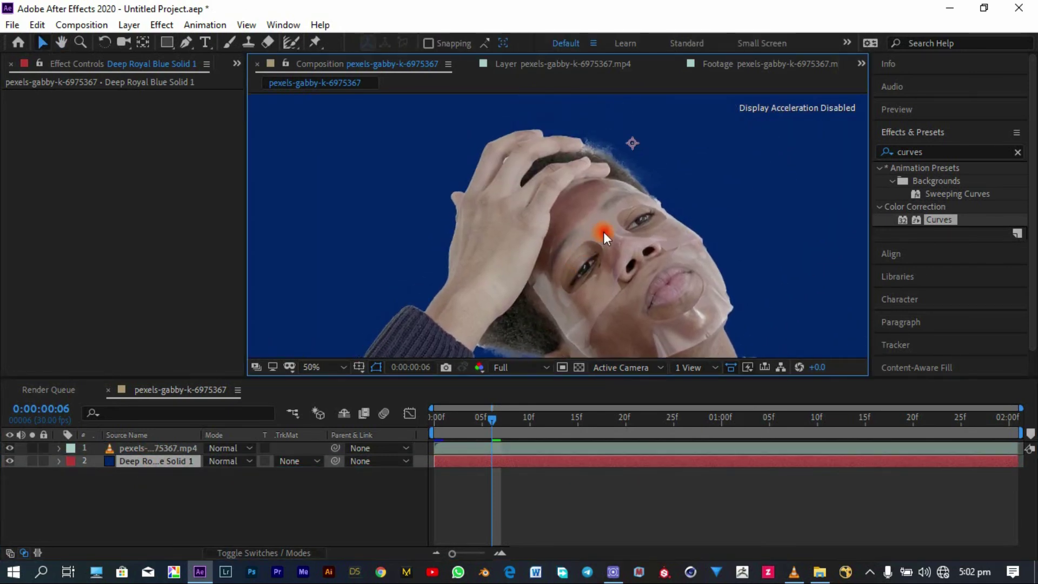
scroll(603, 232, up, 4)
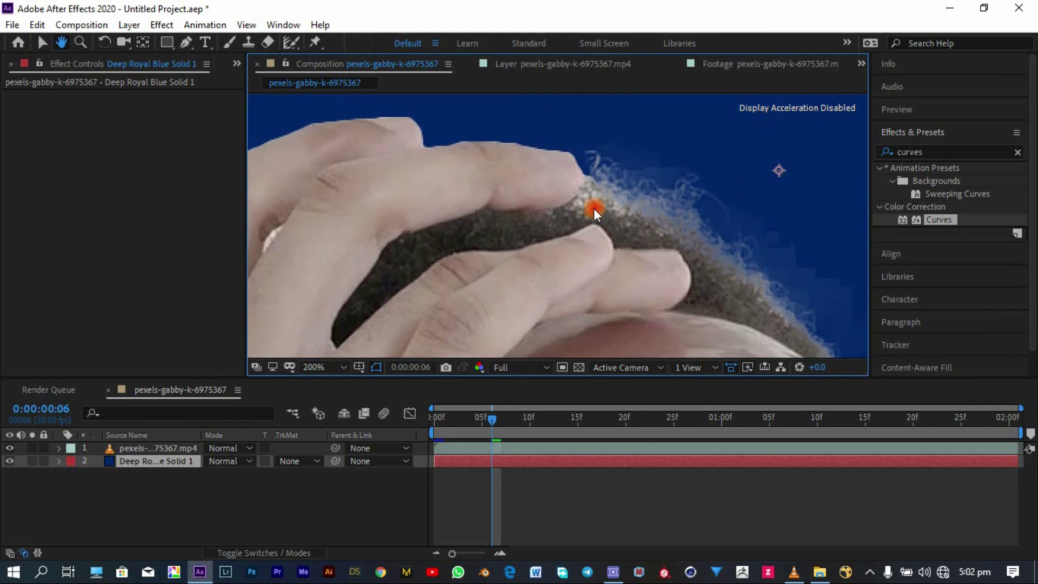
key(v)
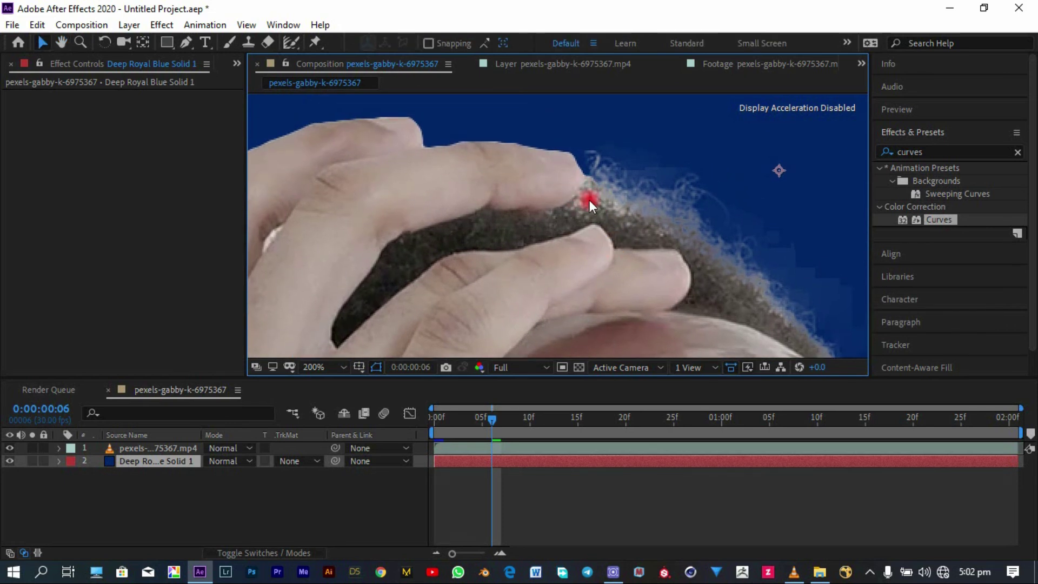
scroll(621, 199, down, 4)
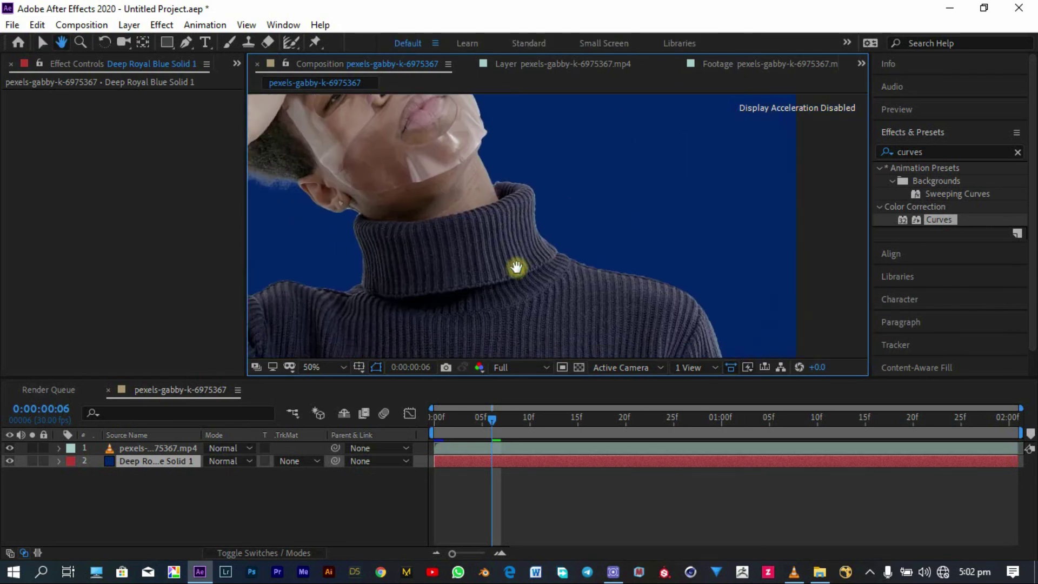
scroll(546, 179, up, 2)
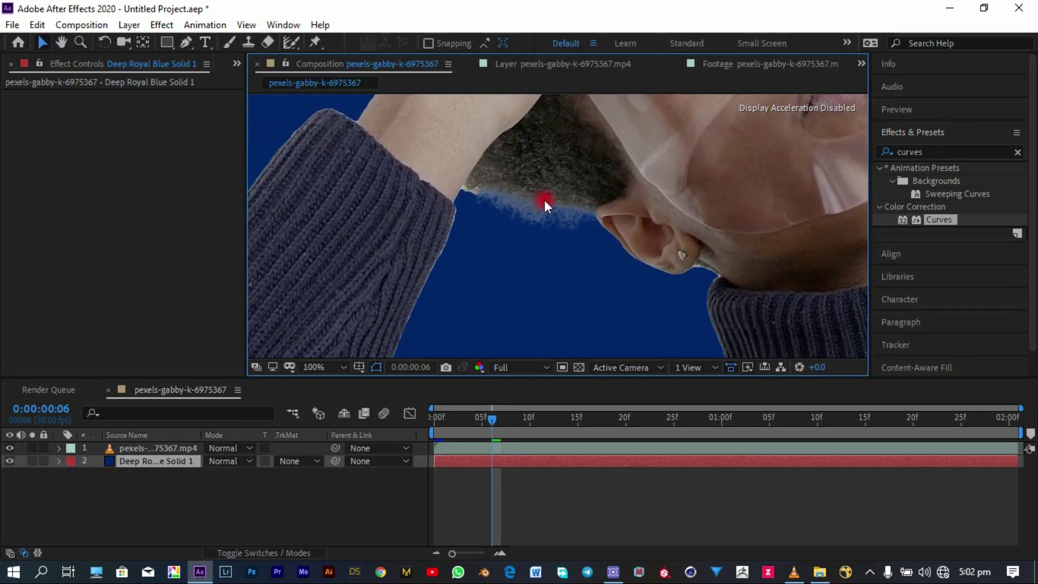
scroll(543, 199, down, 6)
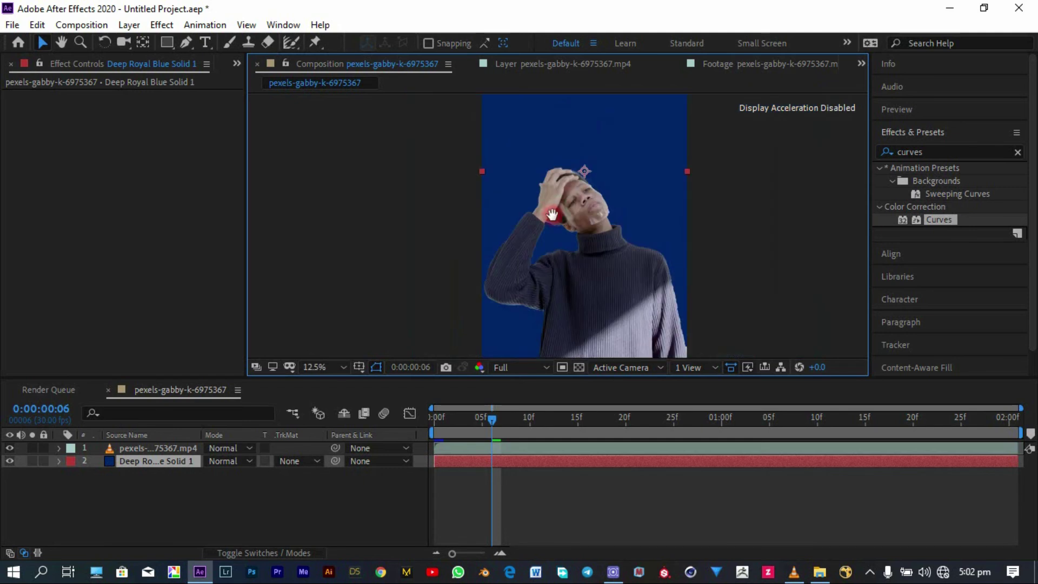
Apply the Curves effect to the man's clip.
key(h)
scroll(556, 203, down, 1)
key(v)
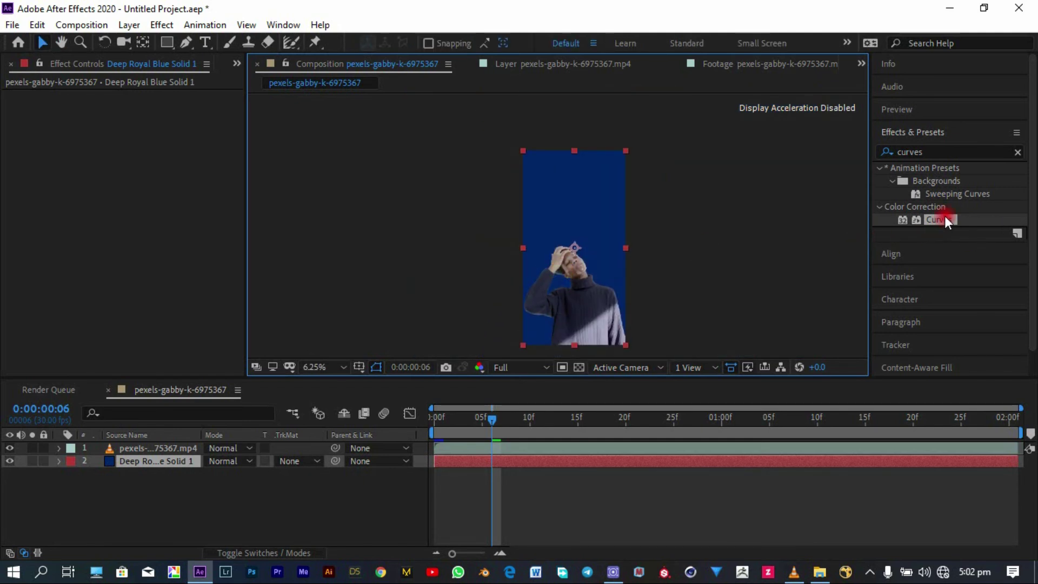
drag(944, 219, 174, 449)
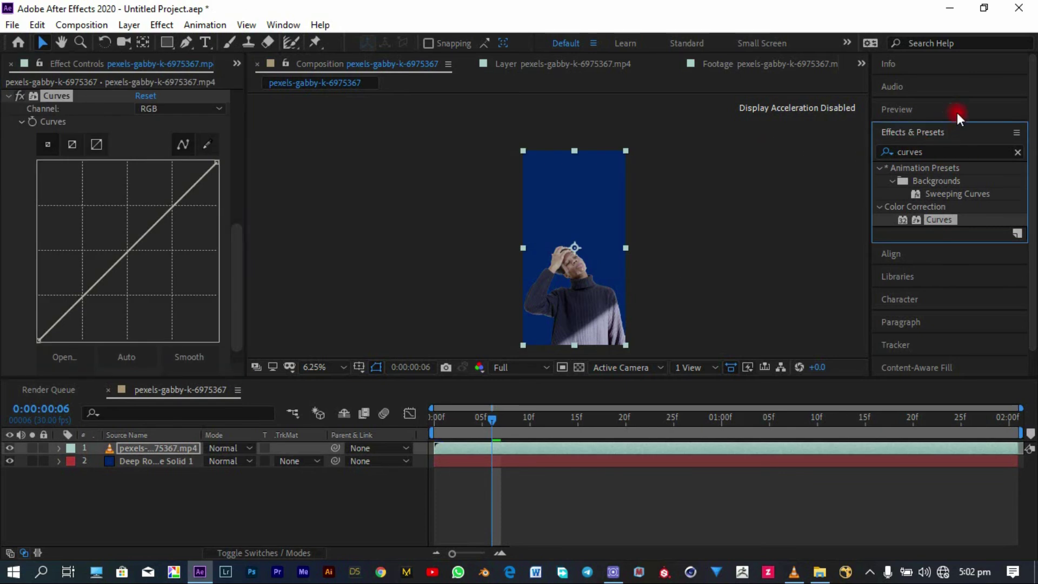
Search the effects for "gradient", apply 4-Color Gradient to the blue solid only, and set the composition's preview resolution to Quarter.
click(882, 151)
text(gradient)
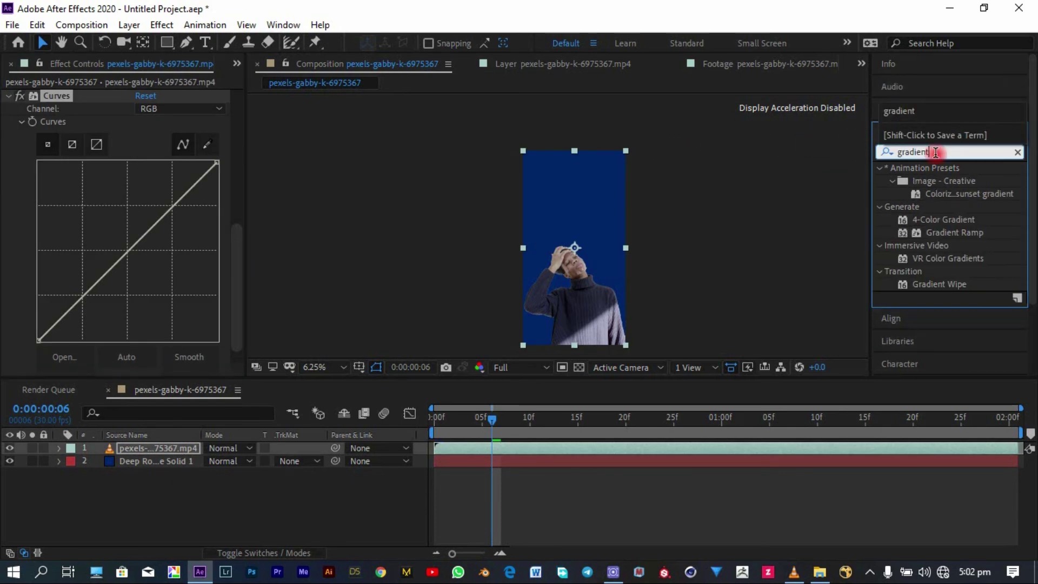
drag(939, 219, 106, 433)
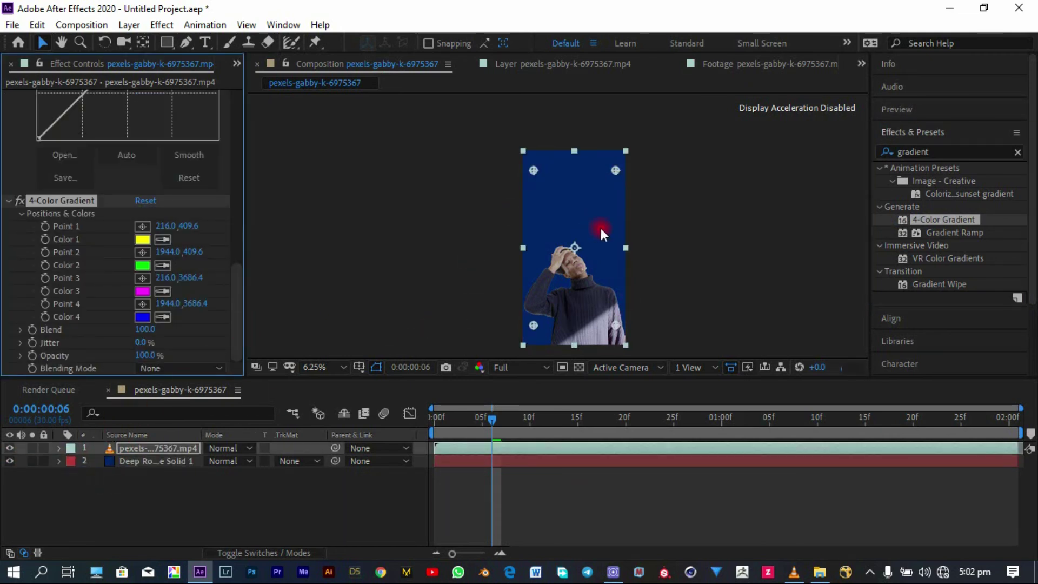
click(852, 232)
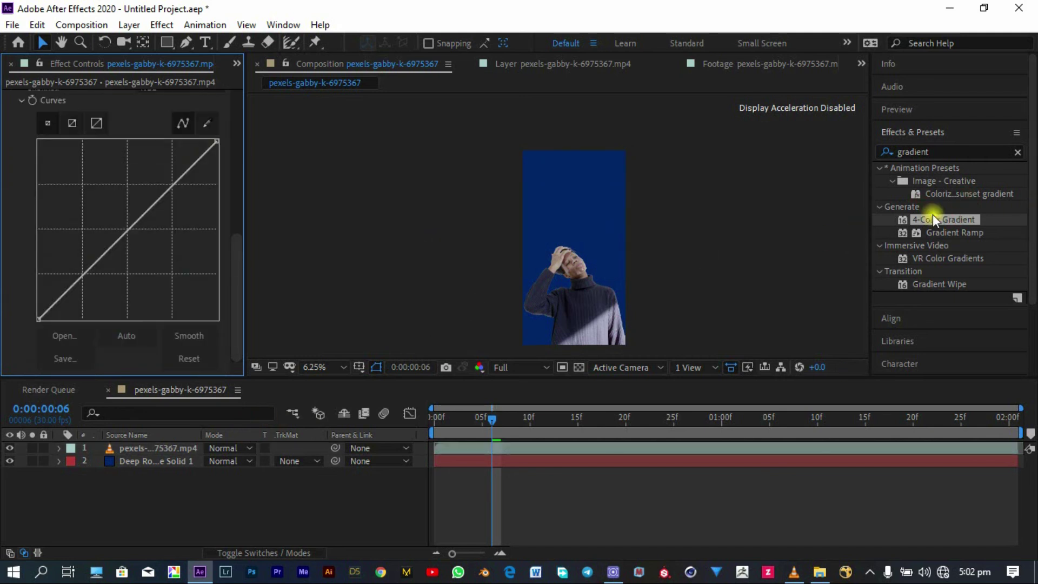
drag(932, 214, 142, 464)
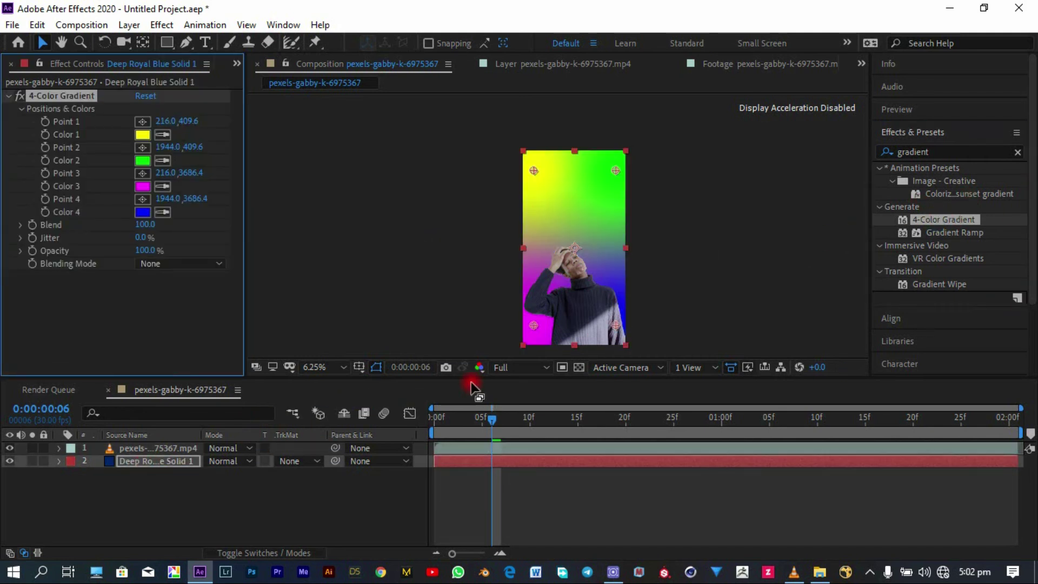
click(530, 371)
click(521, 454)
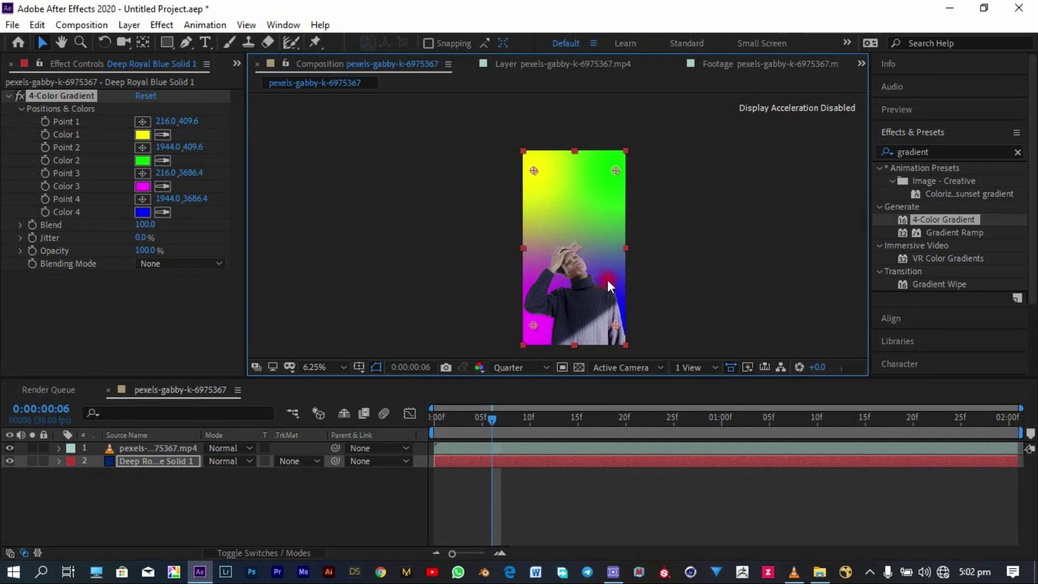
Move the gradient's yellow point to about 408, 2026 and green point to about 1800, 2122, and nudge the magenta point.
drag(616, 171, 608, 250)
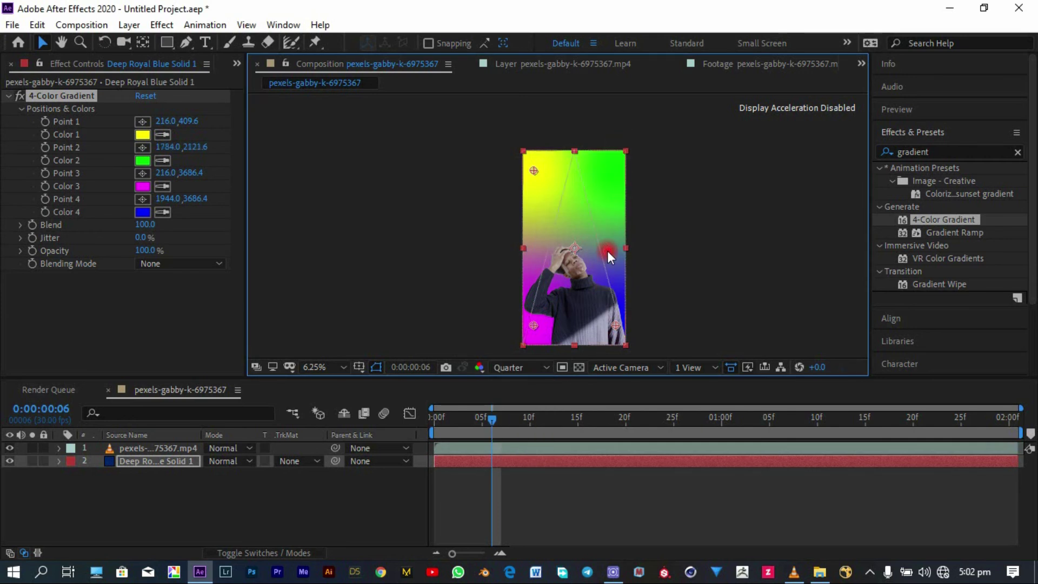
drag(533, 172, 542, 247)
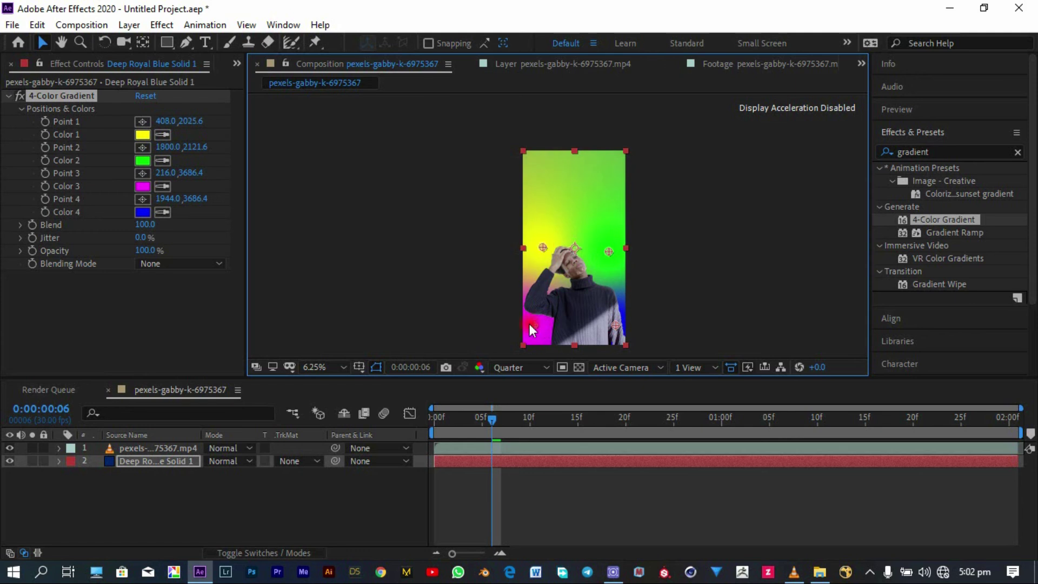
drag(540, 328, 541, 329)
Darken the man's clip by pulling the midpoint of its RGB curve slightly downward.
click(149, 447)
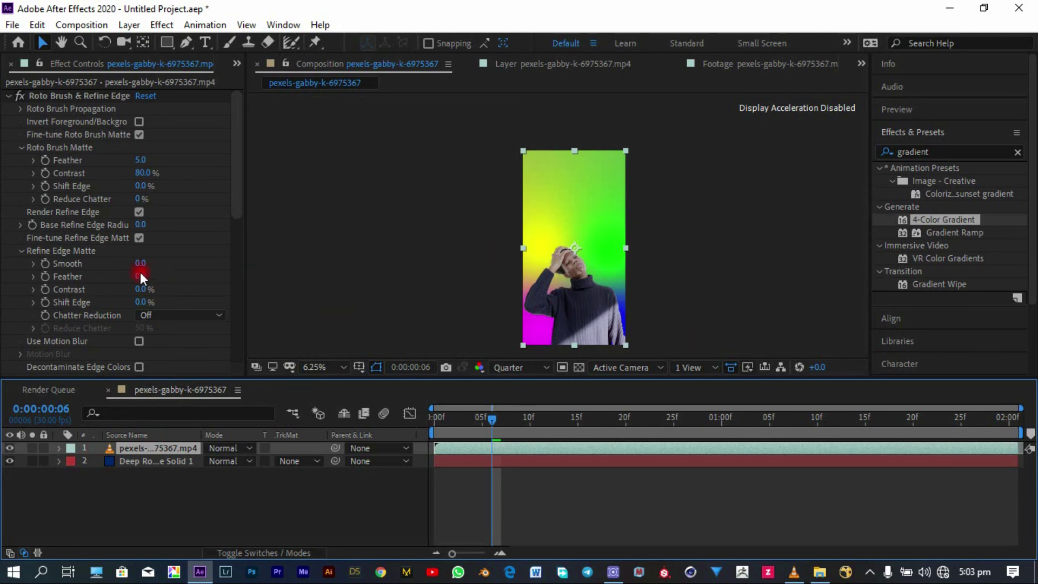
scroll(86, 329, down, 10)
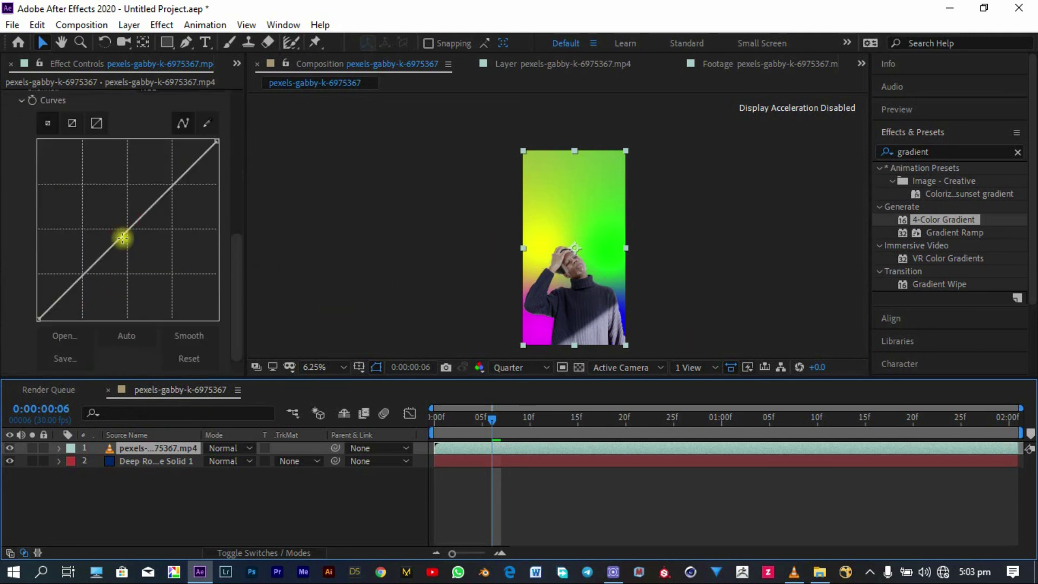
drag(123, 238, 127, 243)
scroll(572, 229, up, 1)
key(h)
drag(568, 232, 546, 181)
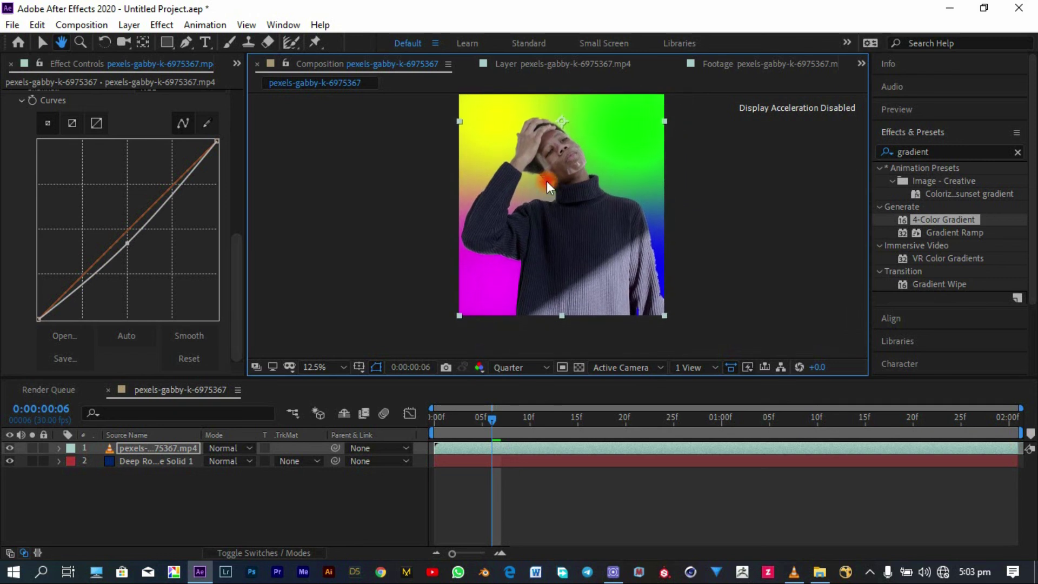
key(v)
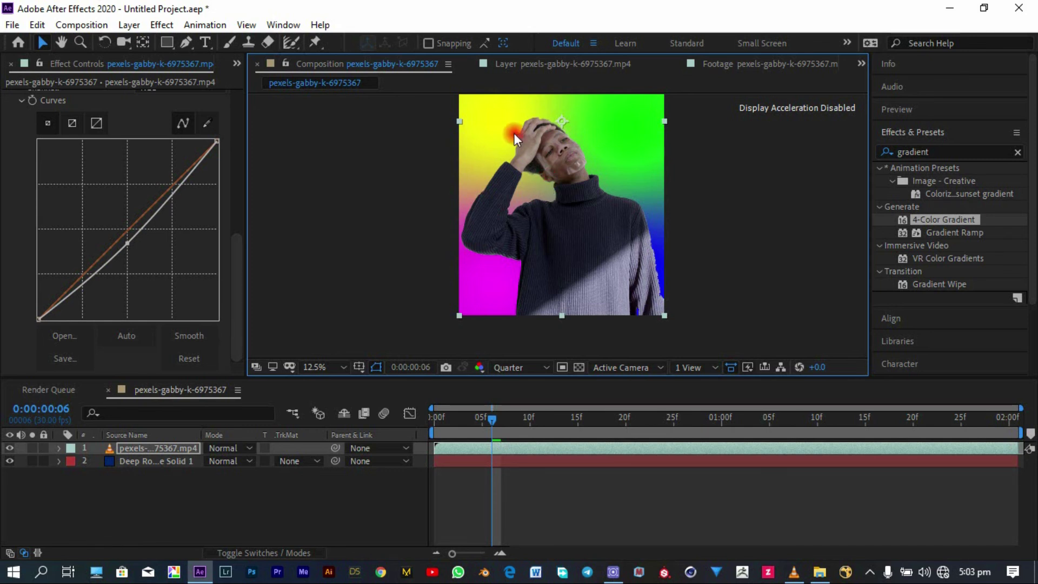
Examine the cutout's edges against the gradient along the lit sleeve, shoulder, collar, face and raised hand.
scroll(616, 217, up, 4)
key(h)
key(v)
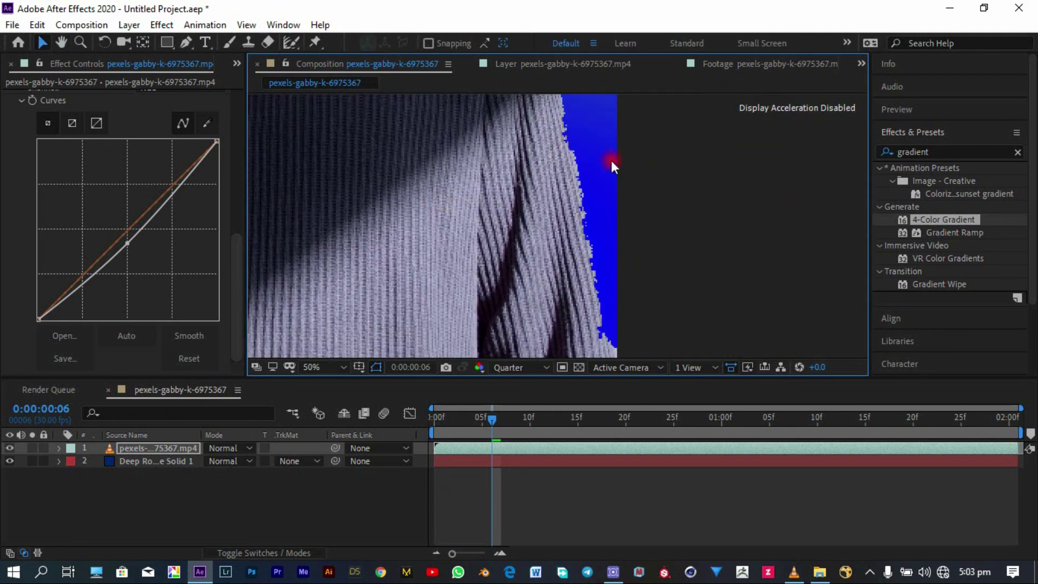
scroll(538, 278, down, 3)
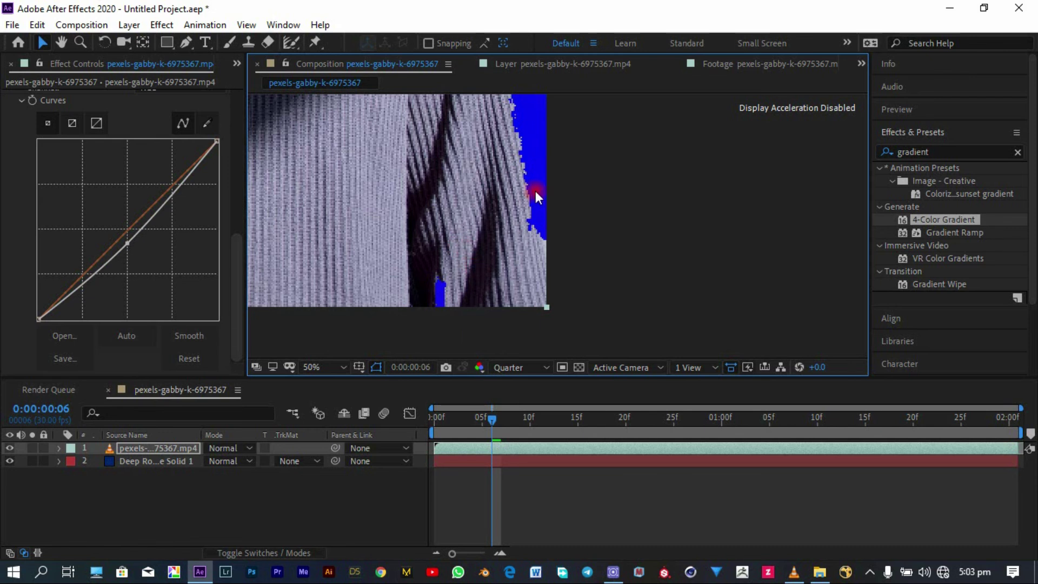
key(h)
drag(535, 178, 486, 190)
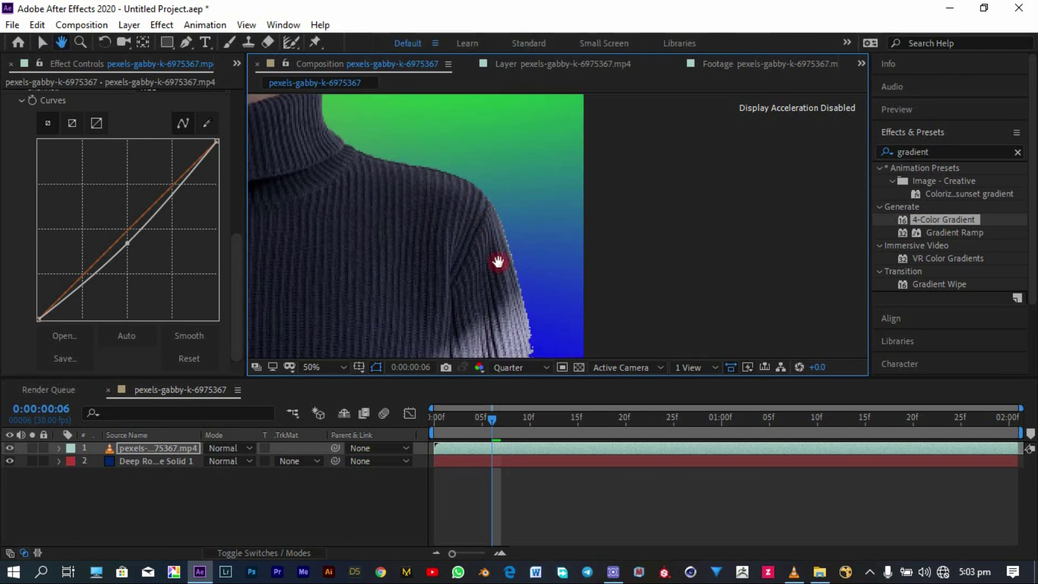
key(v)
drag(524, 323, 495, 246)
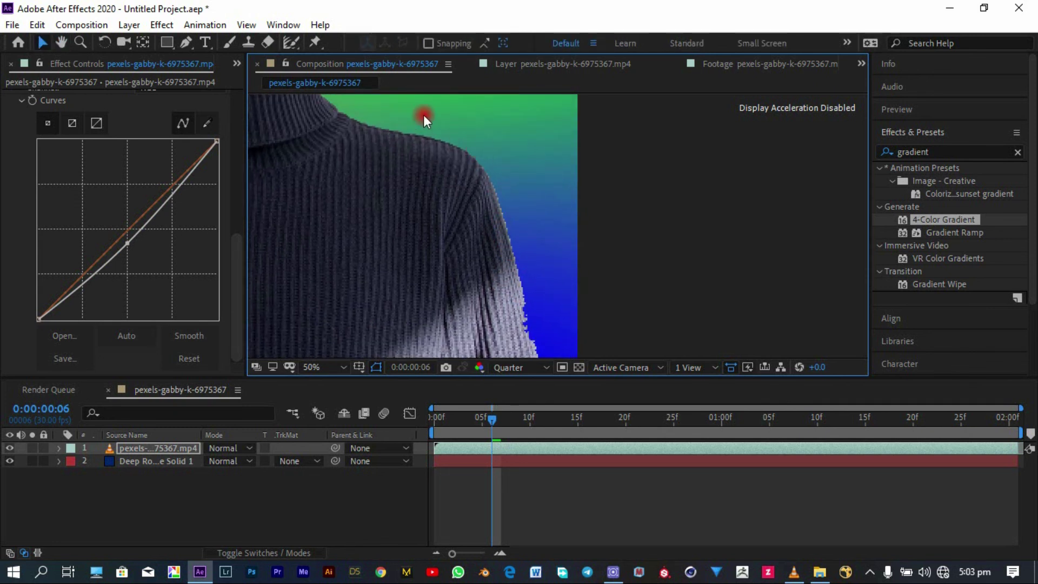
drag(424, 114, 453, 203)
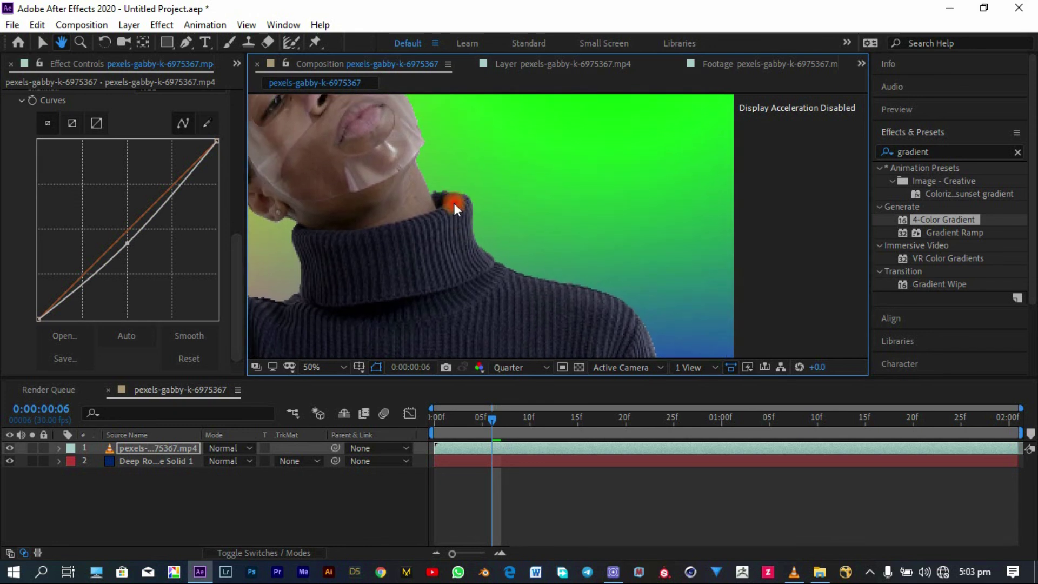
drag(431, 169, 460, 246)
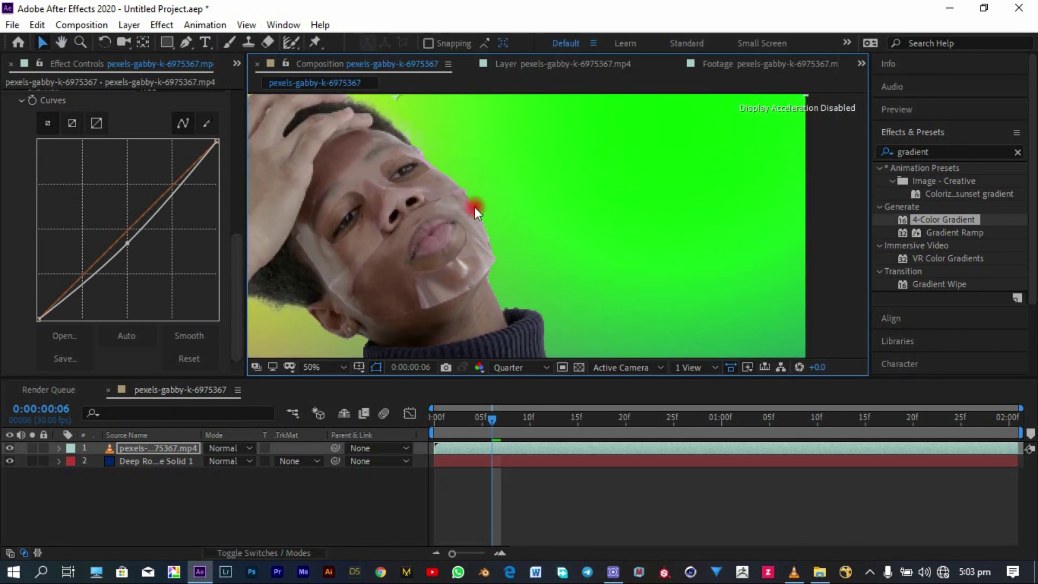
drag(475, 207, 504, 291)
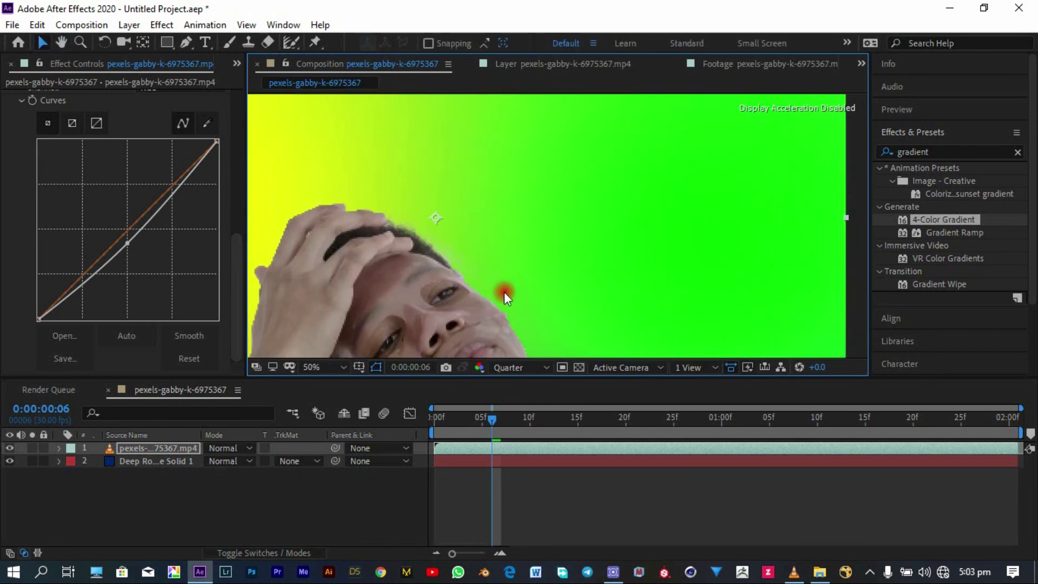
Select the man's clip layer in the composition.
scroll(504, 291, down, 4)
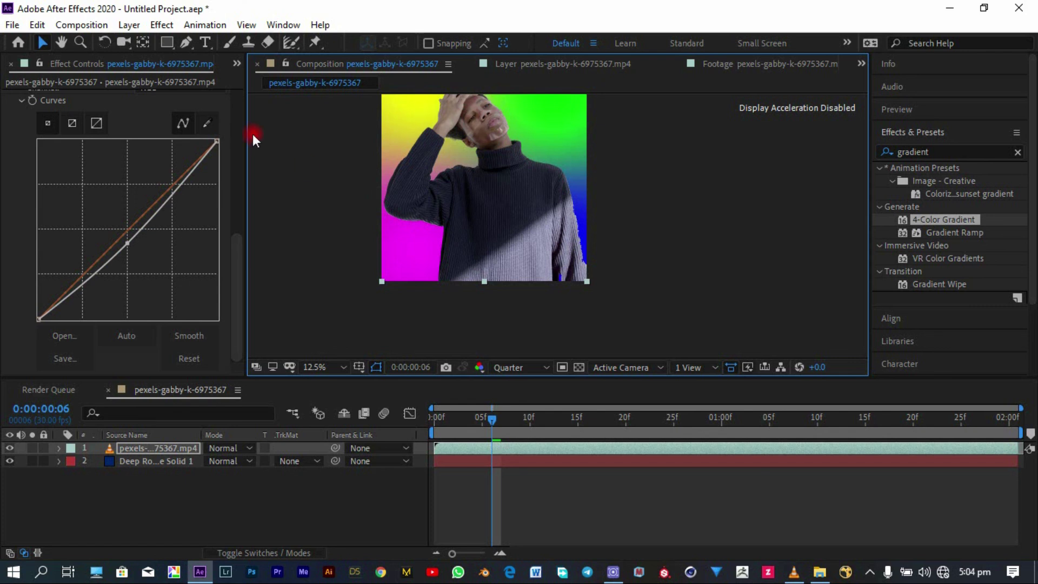
click(149, 447)
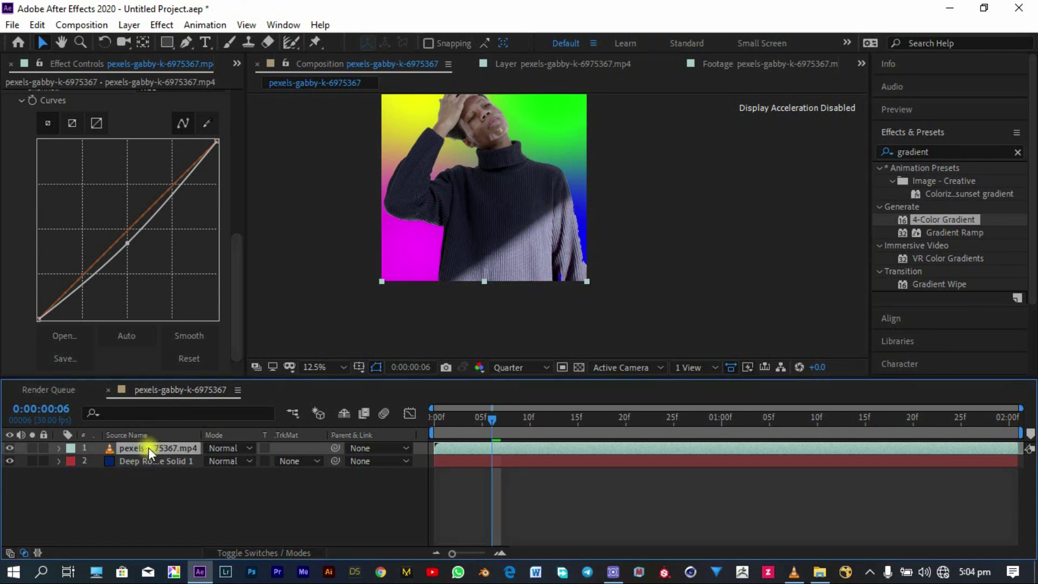